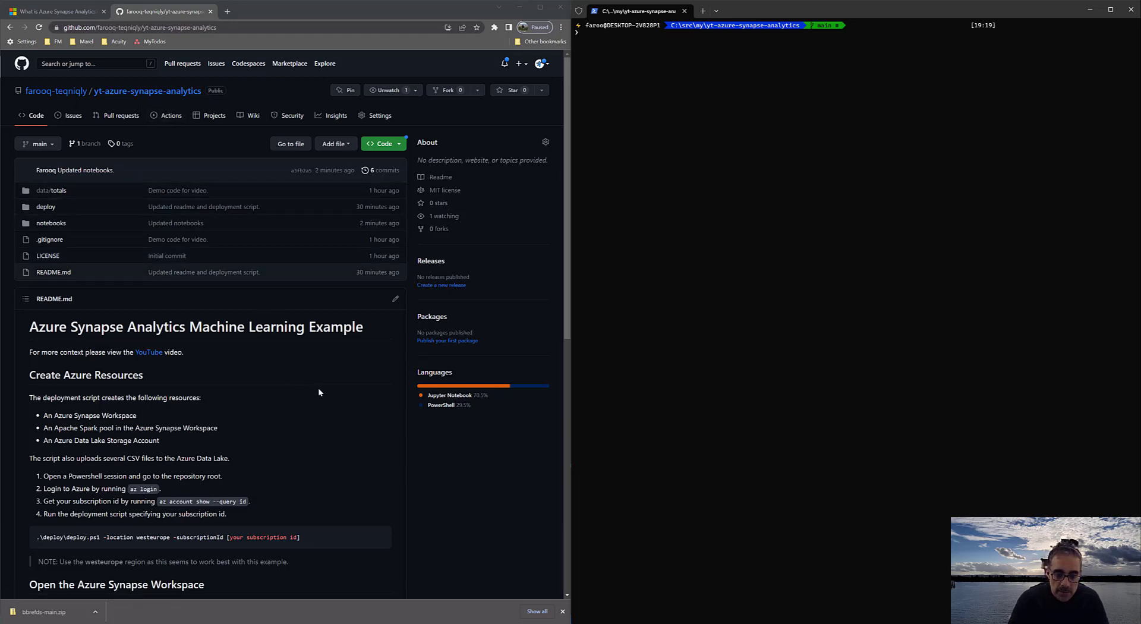
Sign in to Azure by running az login in the terminal, choosing the existing account and closing the login confirmation page
scroll(297, 394, "down", 1)
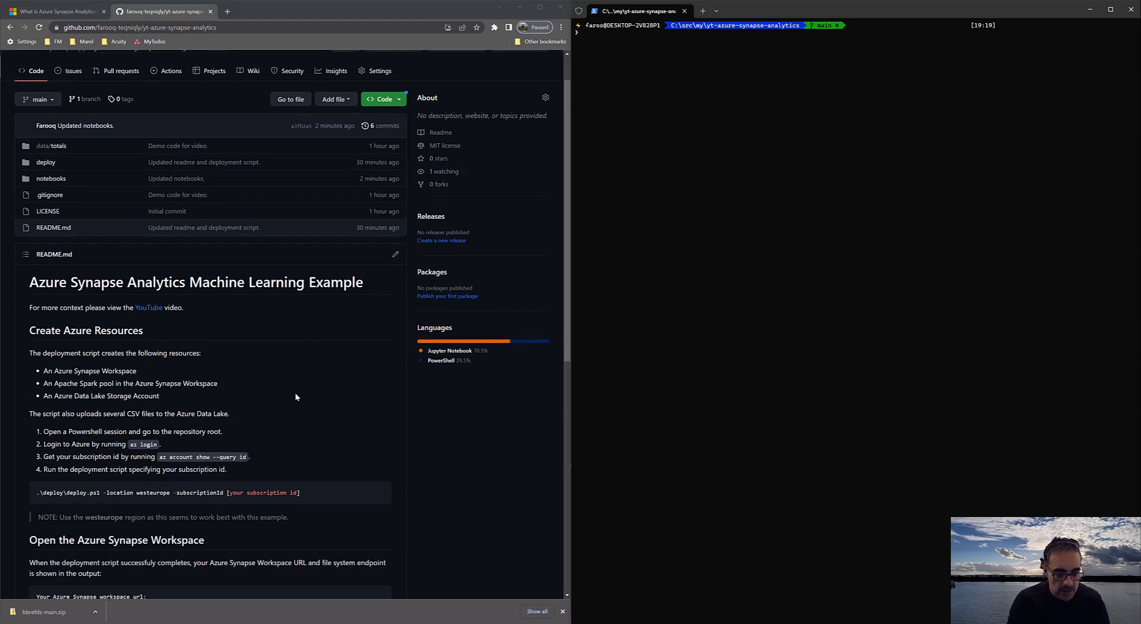
scroll(295, 392, "down", 2)
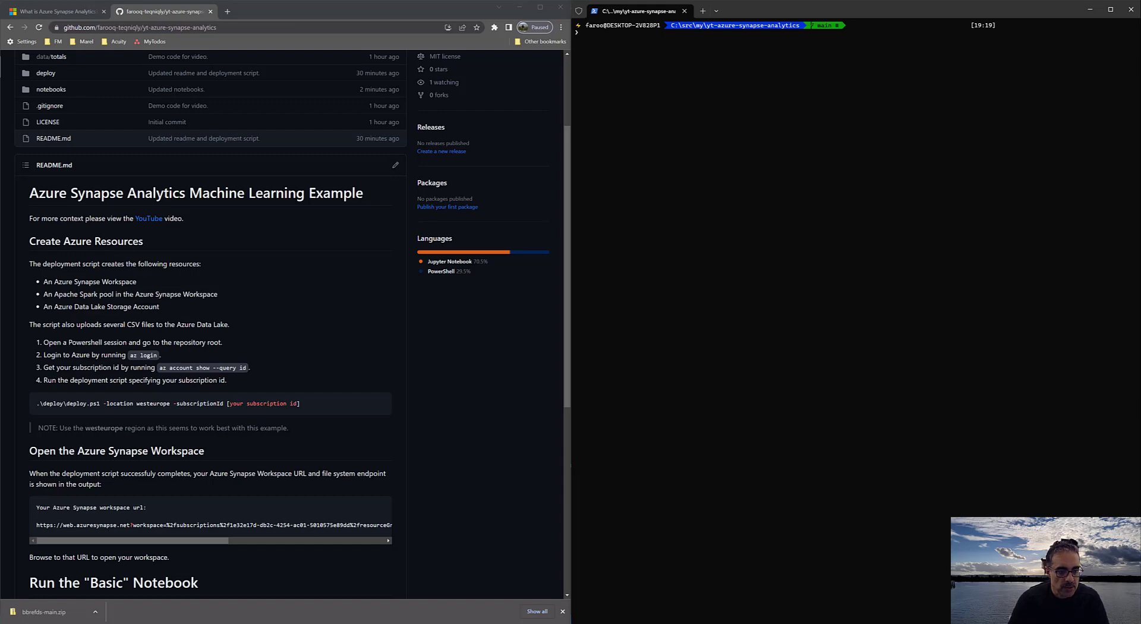
scroll(291, 324, "down", 2)
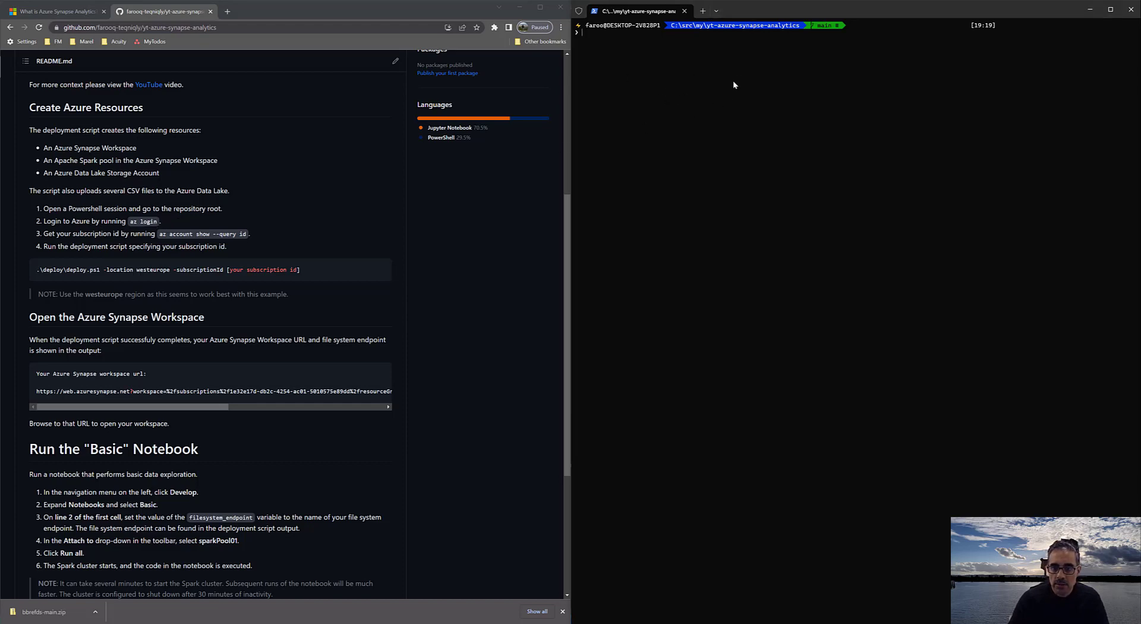
type("az login")
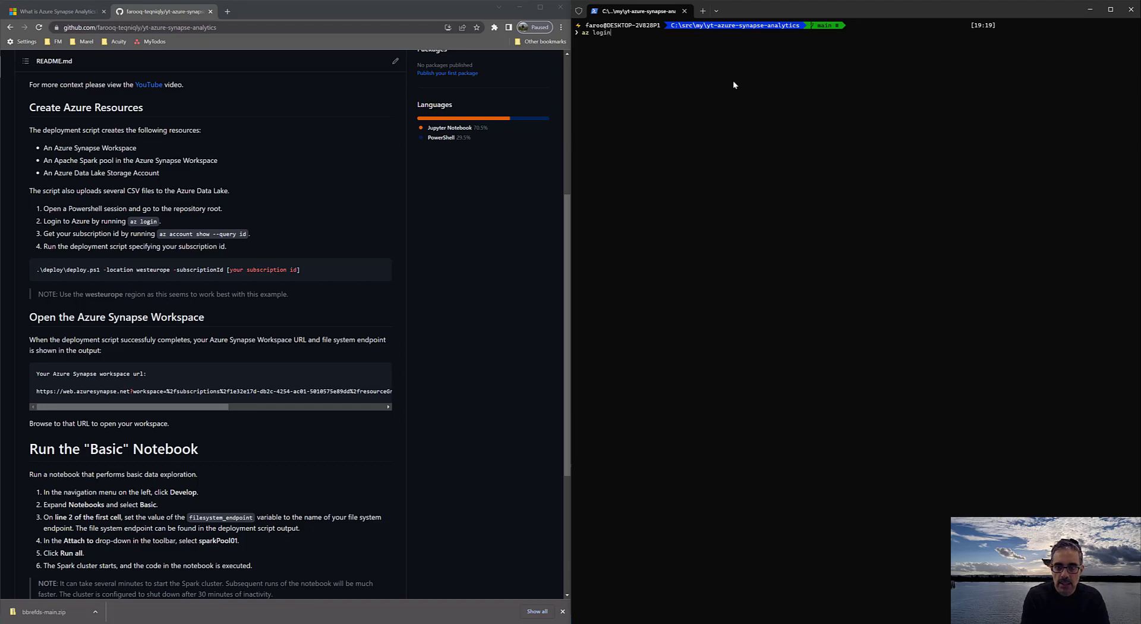
key("Return")
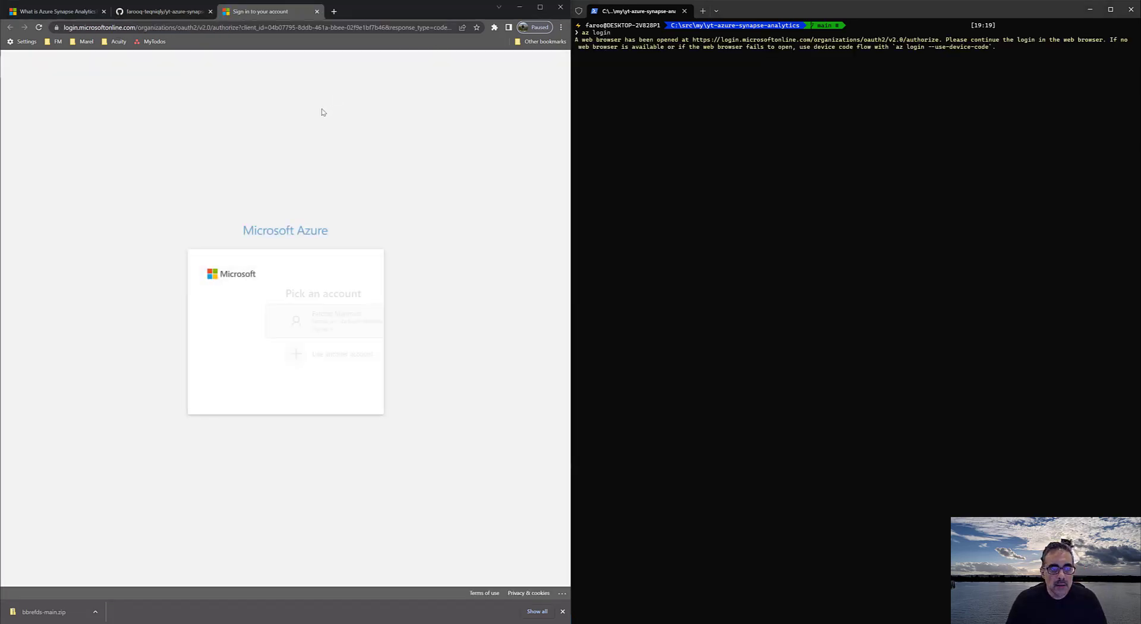
left_click(281, 315)
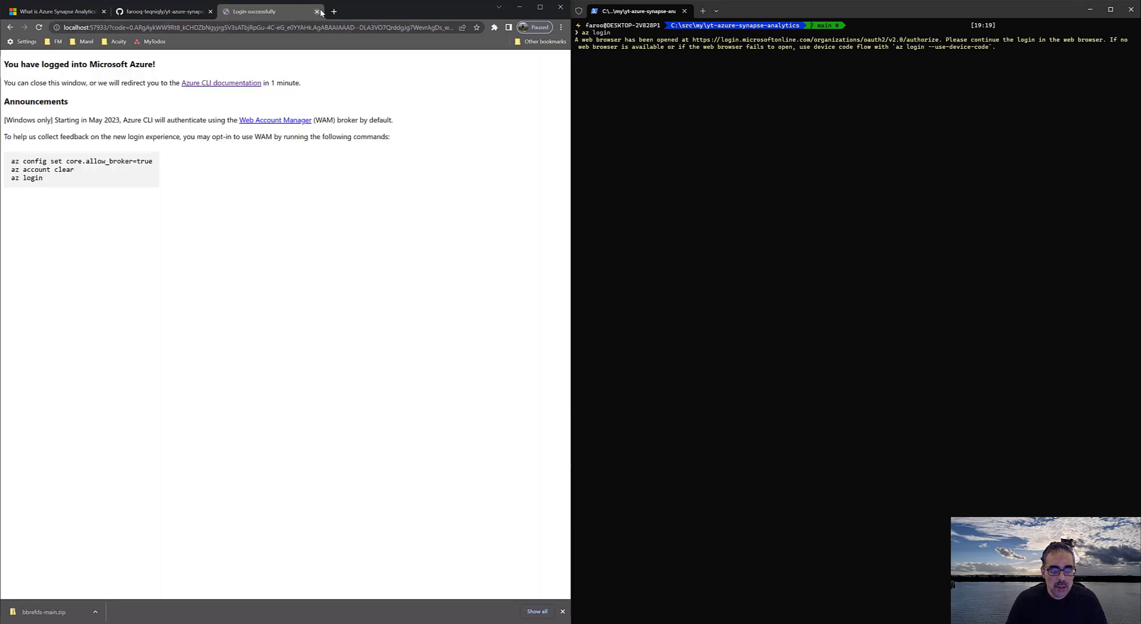
left_click(318, 12)
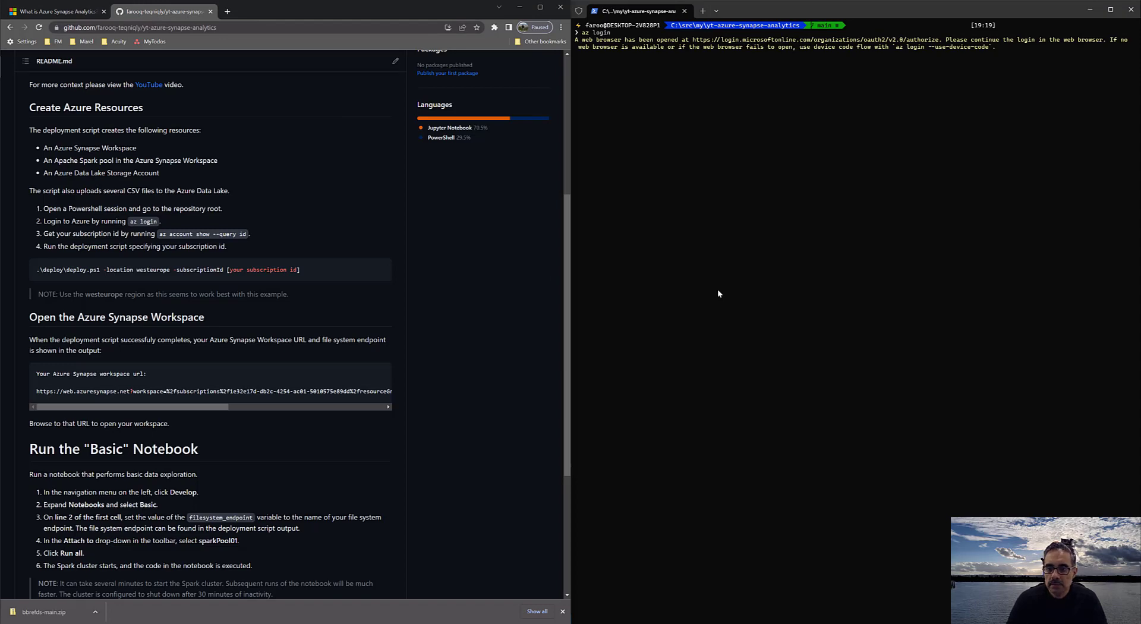
left_click(723, 139)
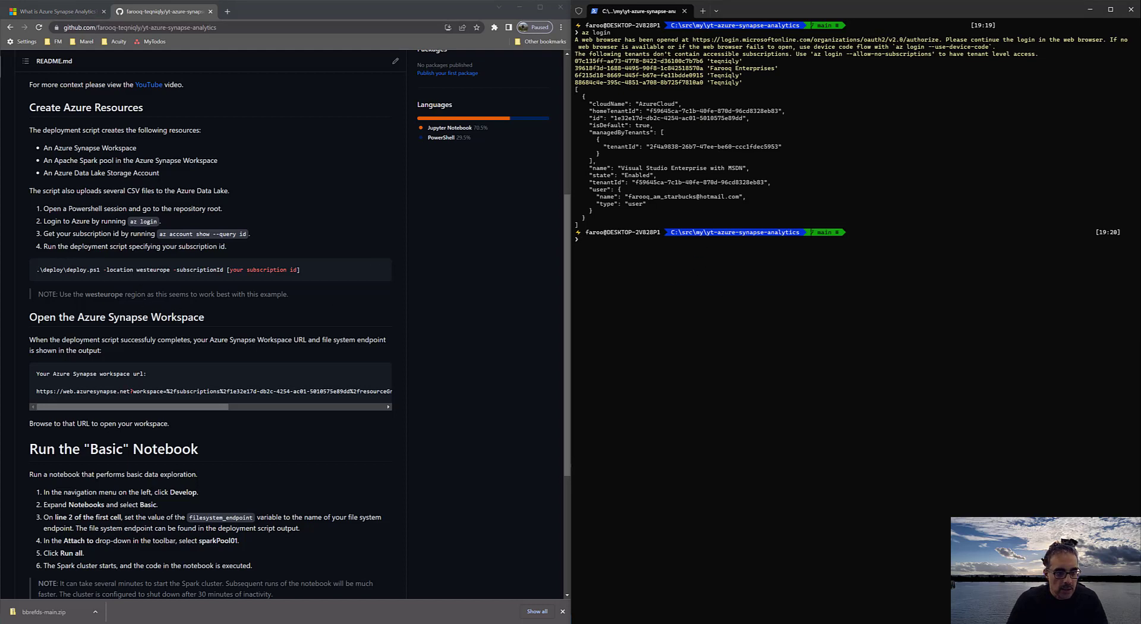
Run the README's az account show --query id command in the terminal to get the subscription ID
left_click_drag(160, 237, 245, 234)
key("ctrl+c")
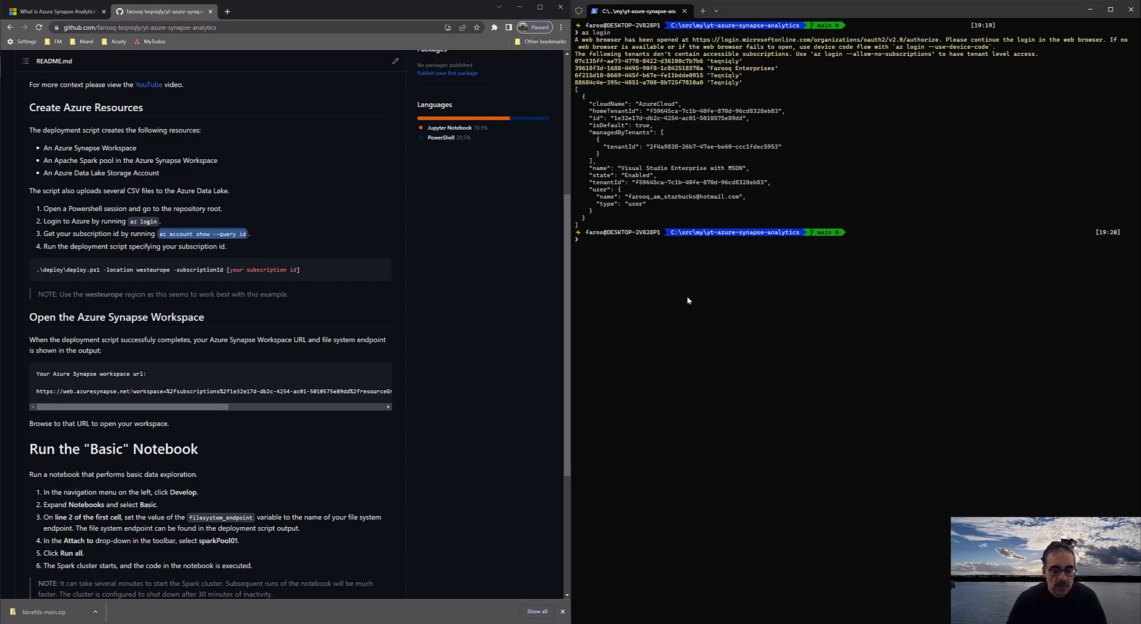
left_click(681, 272)
key("ctrl+v")
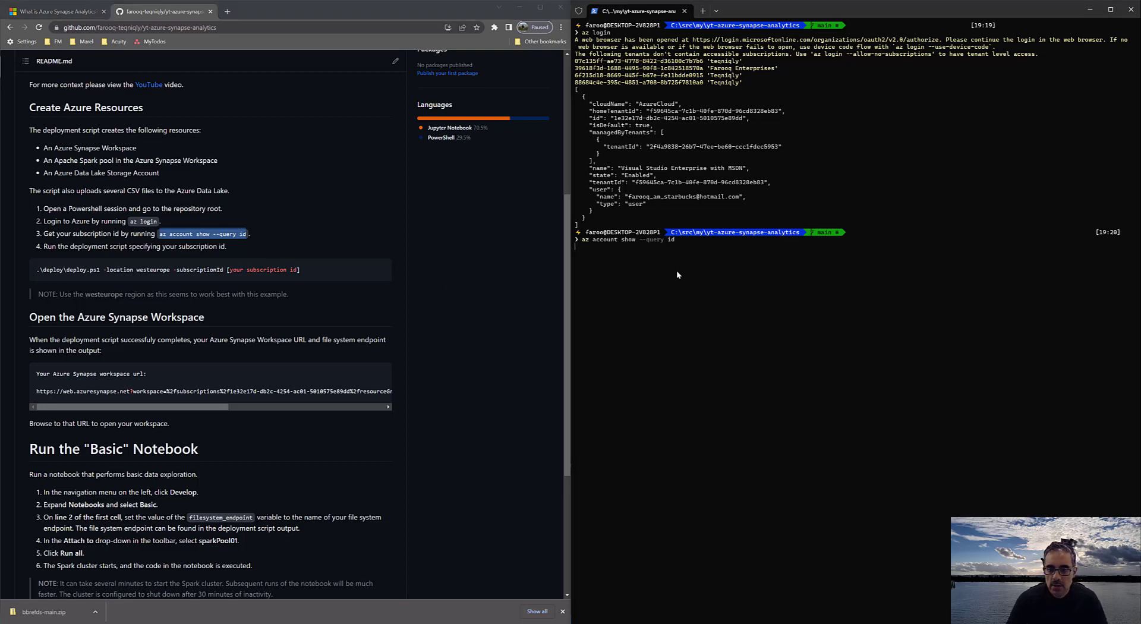
key("Return")
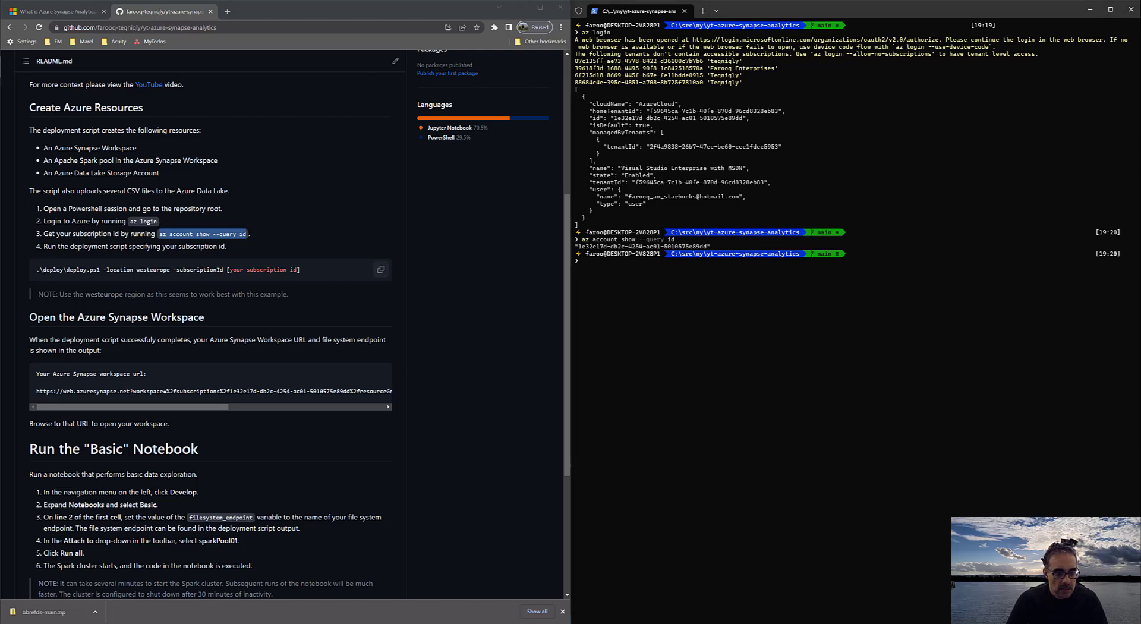
Run .\deploy\deploy.ps1 with -location westeurope and -subscriptionId set to the subscription ID copied from the previous output
left_click_drag(37, 270, 224, 270)
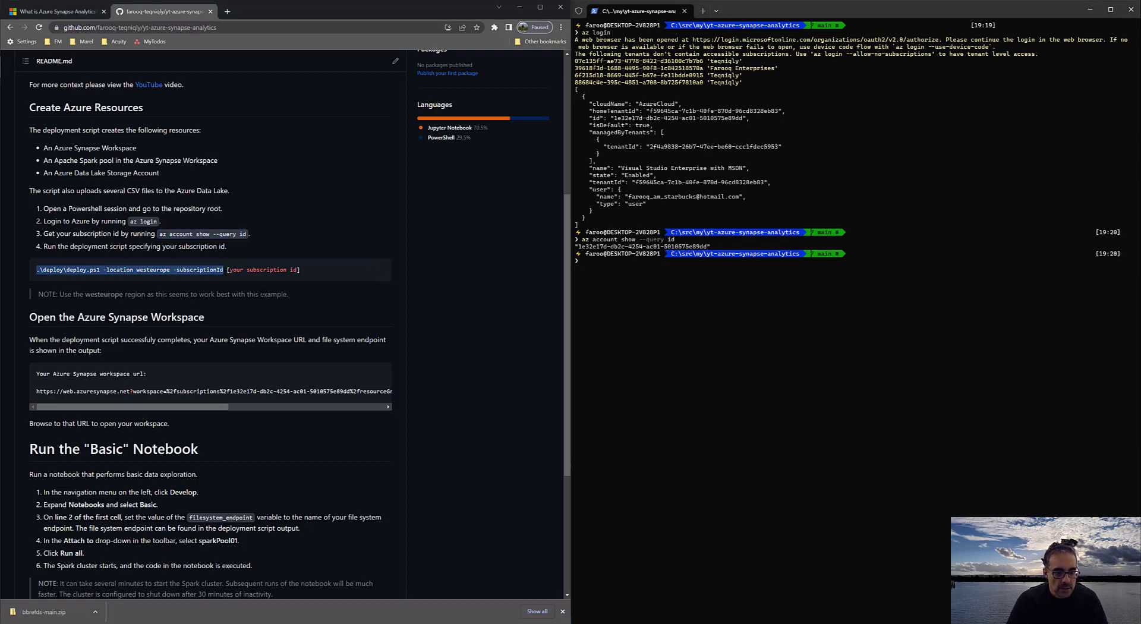
right_click(749, 313)
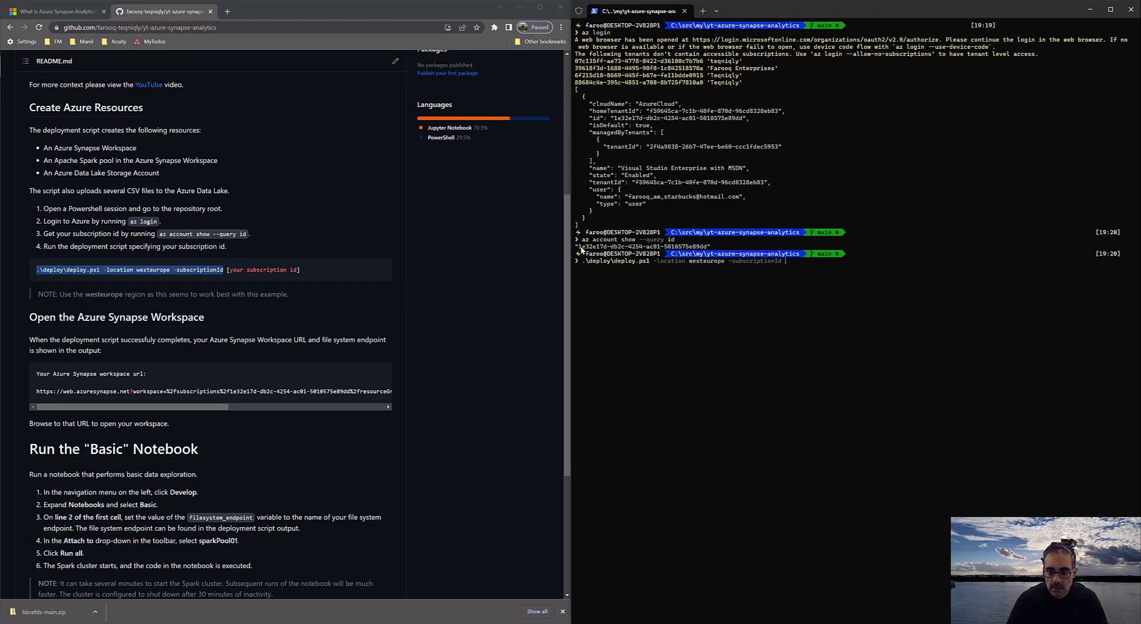
left_click_drag(578, 247, 706, 249)
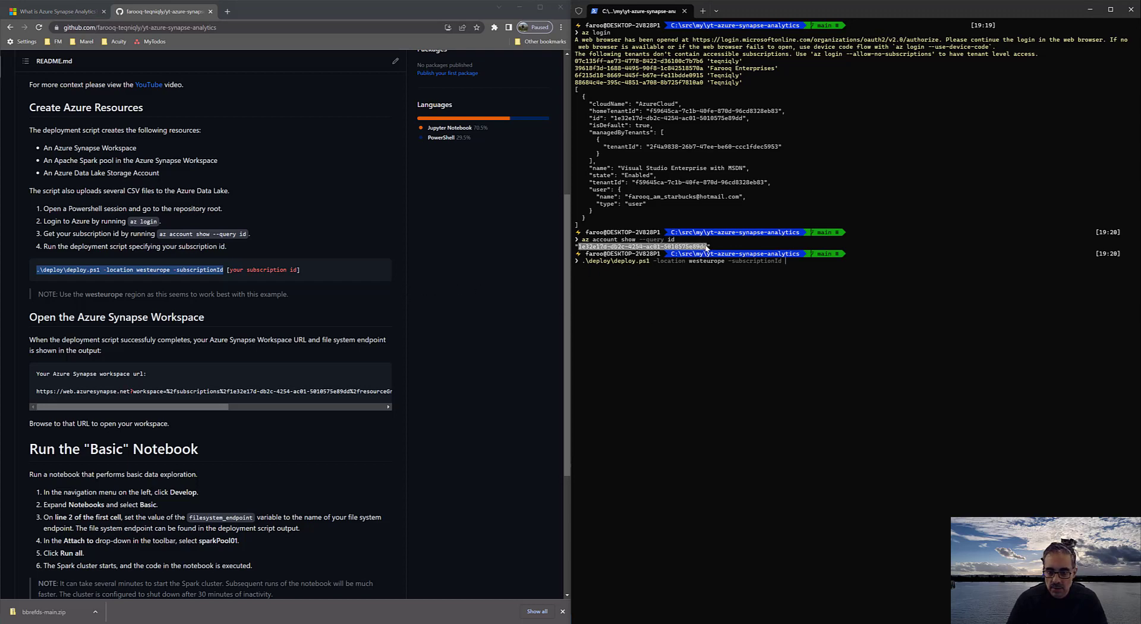
right_click(717, 262)
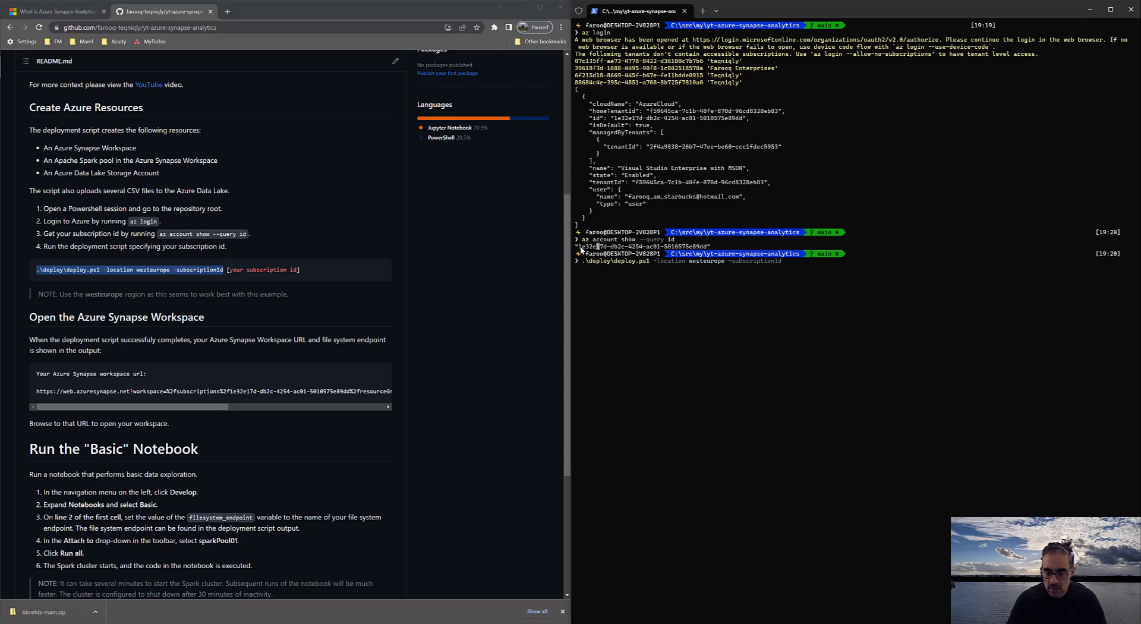
left_click_drag(579, 246, 707, 248)
type("1e32e17d-db2c-4254-ac01-5010575e89dd")
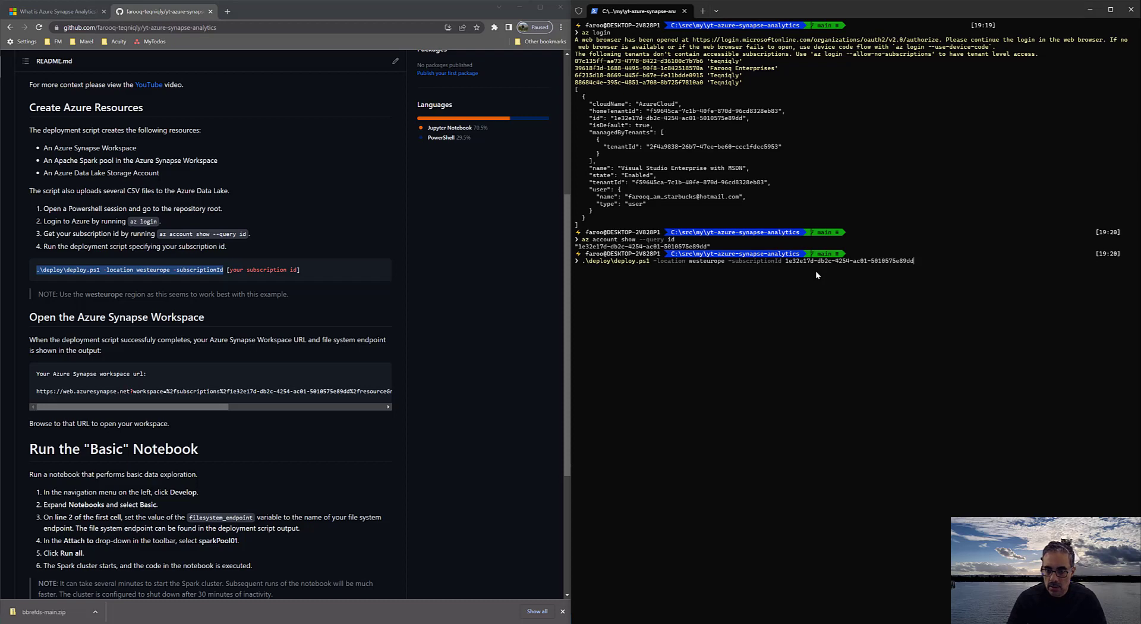
key("Return")
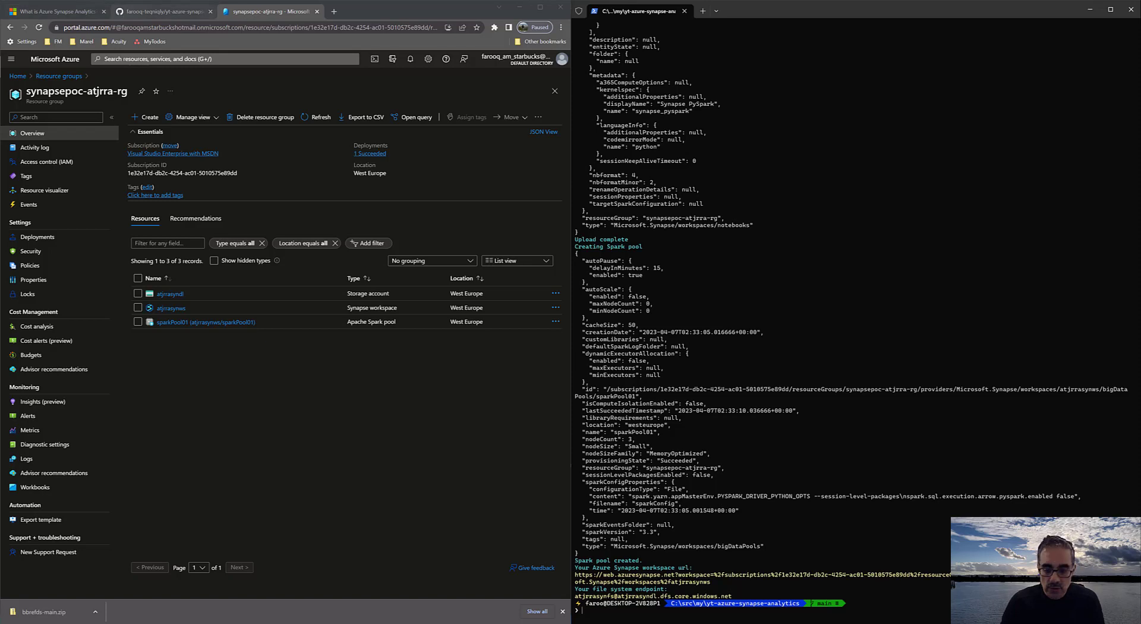
Copy the file system endpoint from the deployment output and review the README's workspace and notebook instructions
left_click_drag(574, 596, 735, 599)
right_click(605, 594)
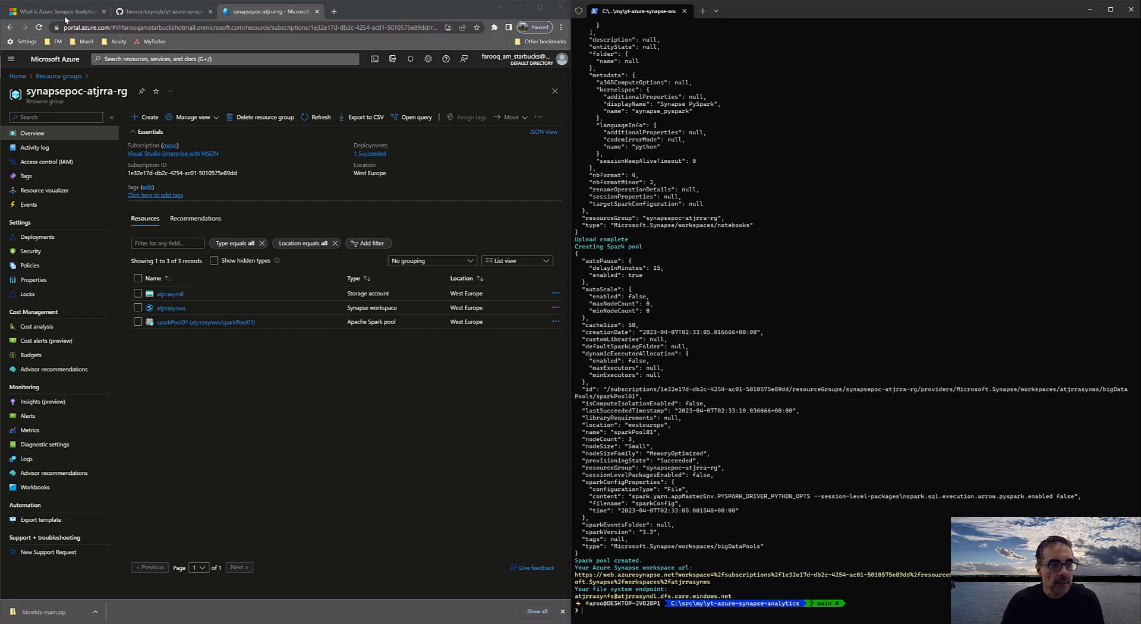
left_click(161, 11)
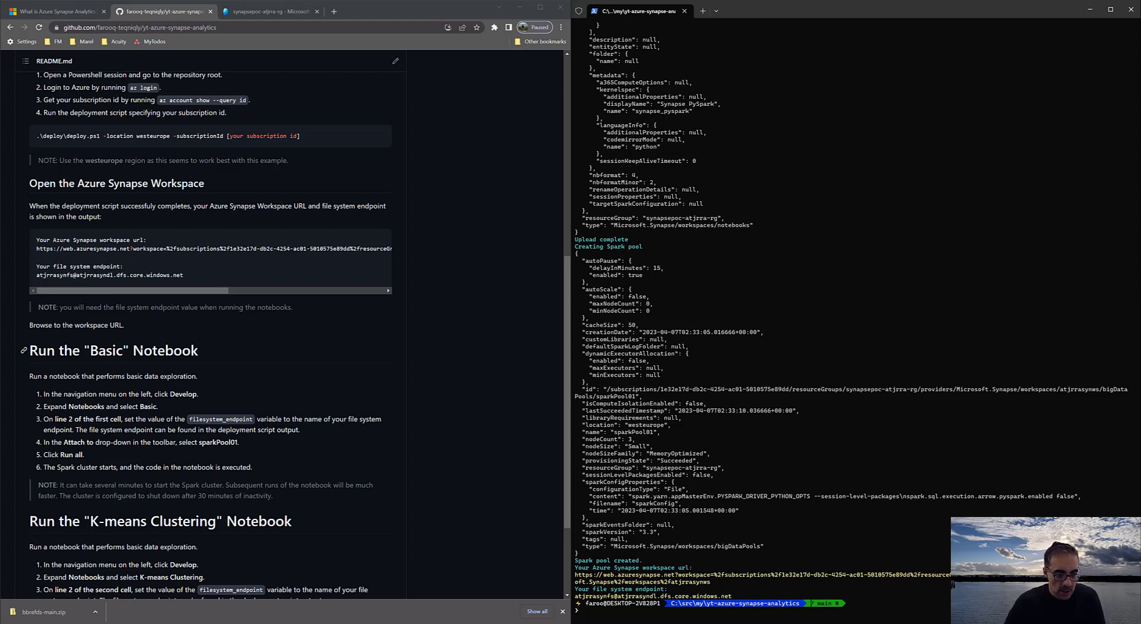
scroll(93, 369, "down", 2)
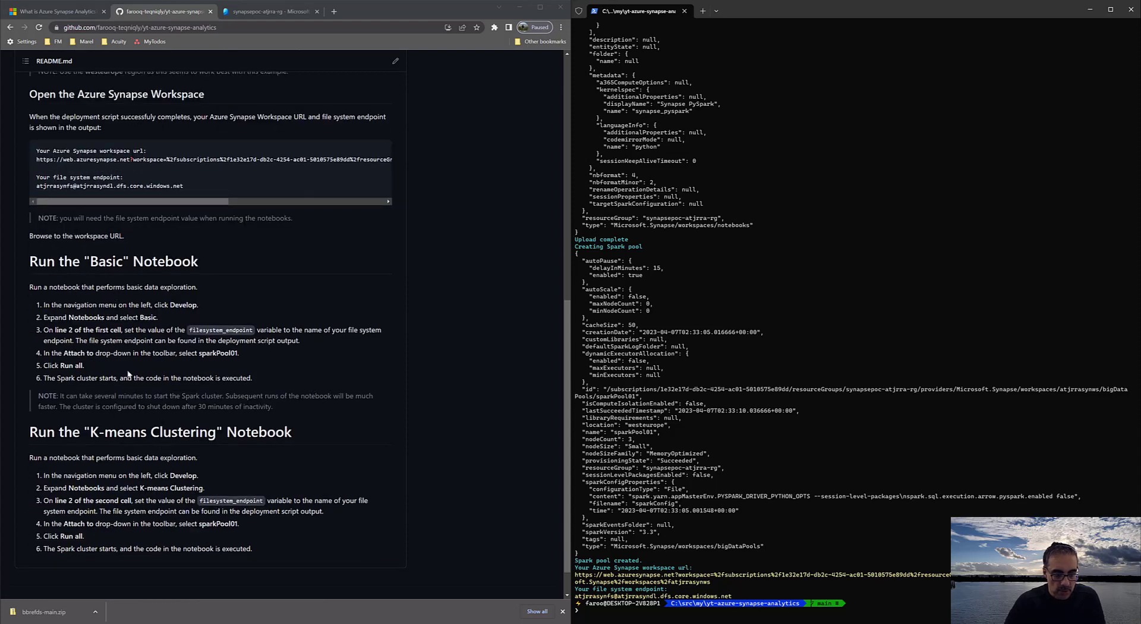
scroll(241, 353, "up", 1)
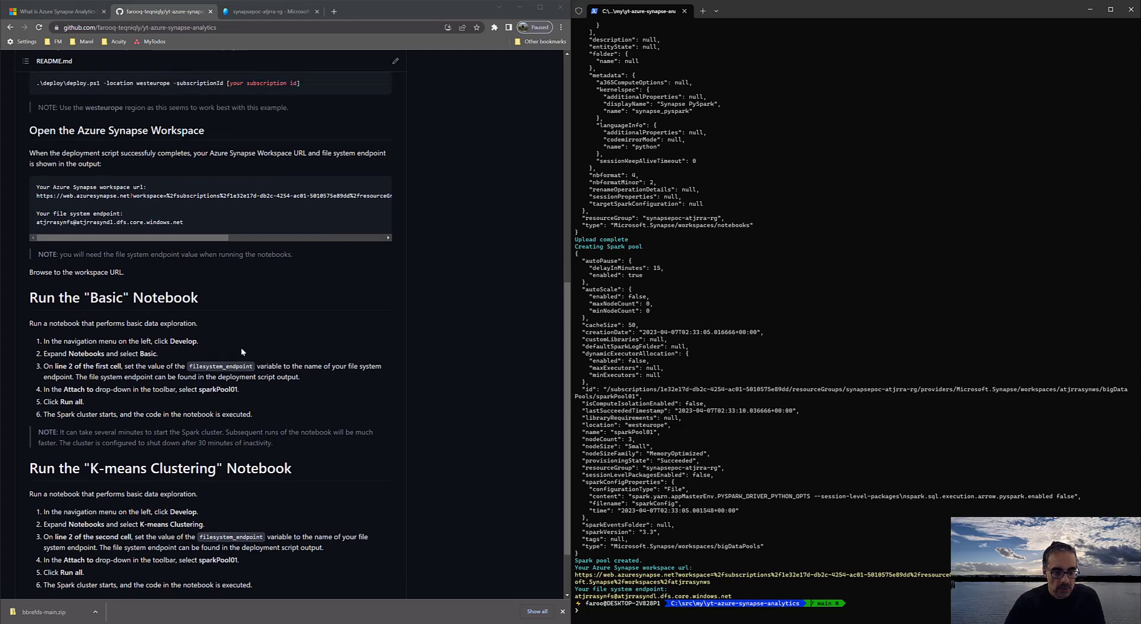
scroll(272, 334, "up", 1)
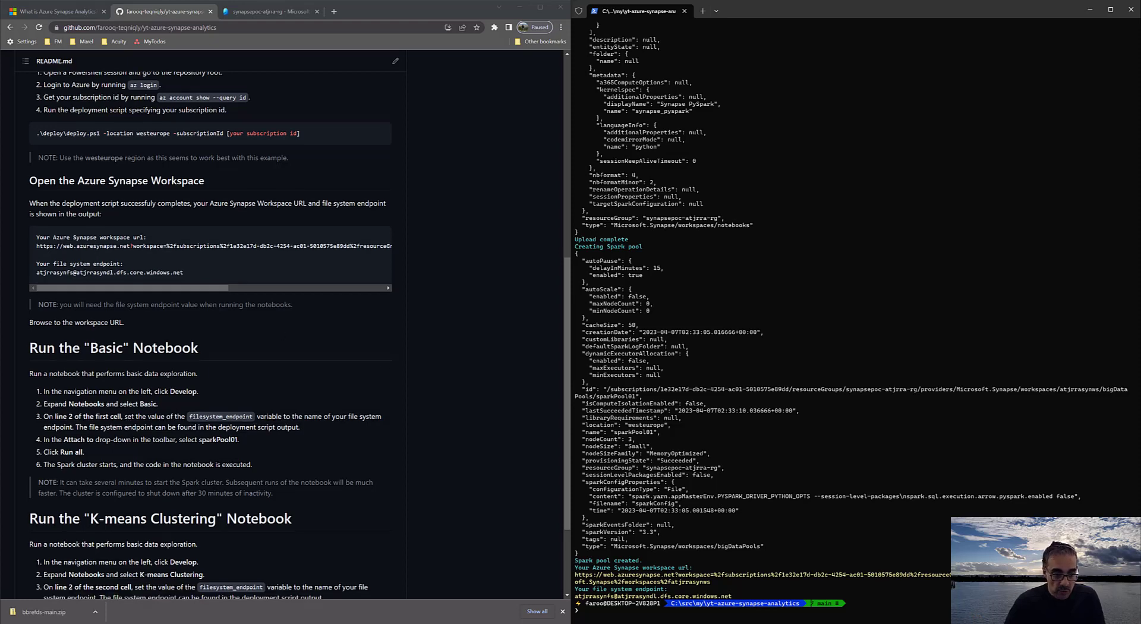
scroll(215, 494, "down", 1)
scroll(314, 455, "up", 3)
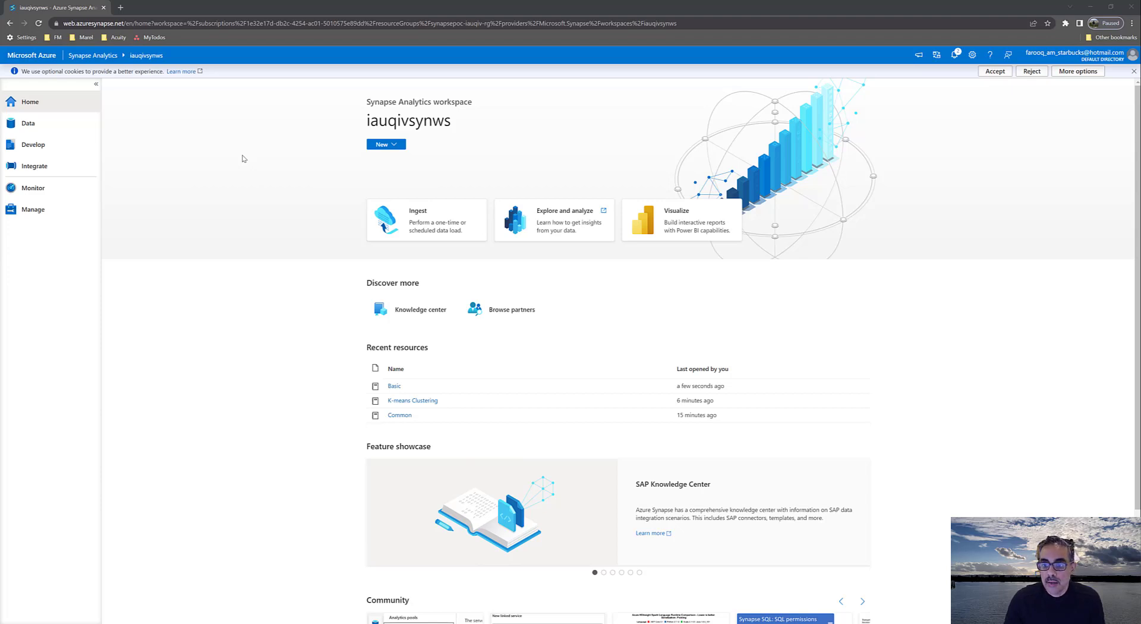
Open the Basic notebook from the Synapse workspace's Develop hub
left_click(48, 103)
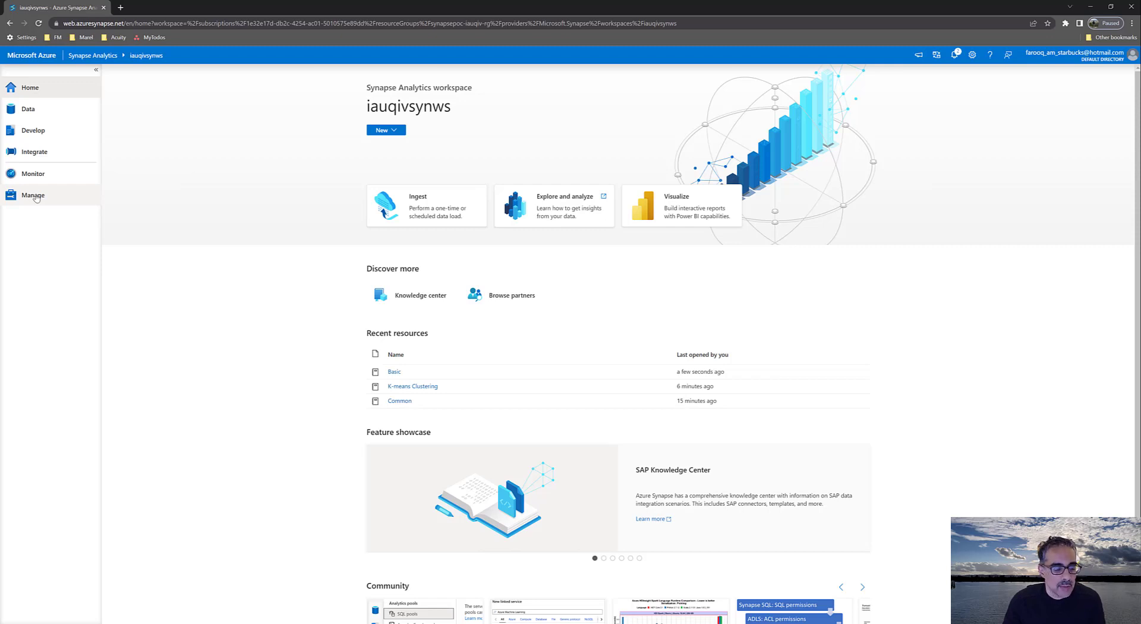
left_click(28, 129)
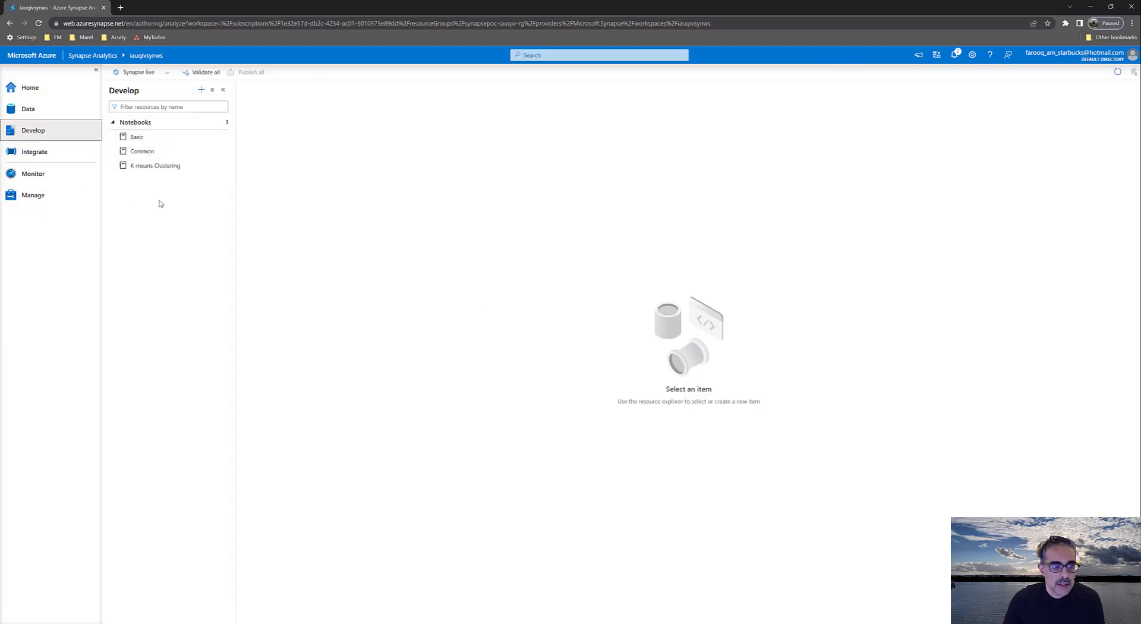
left_click(139, 140)
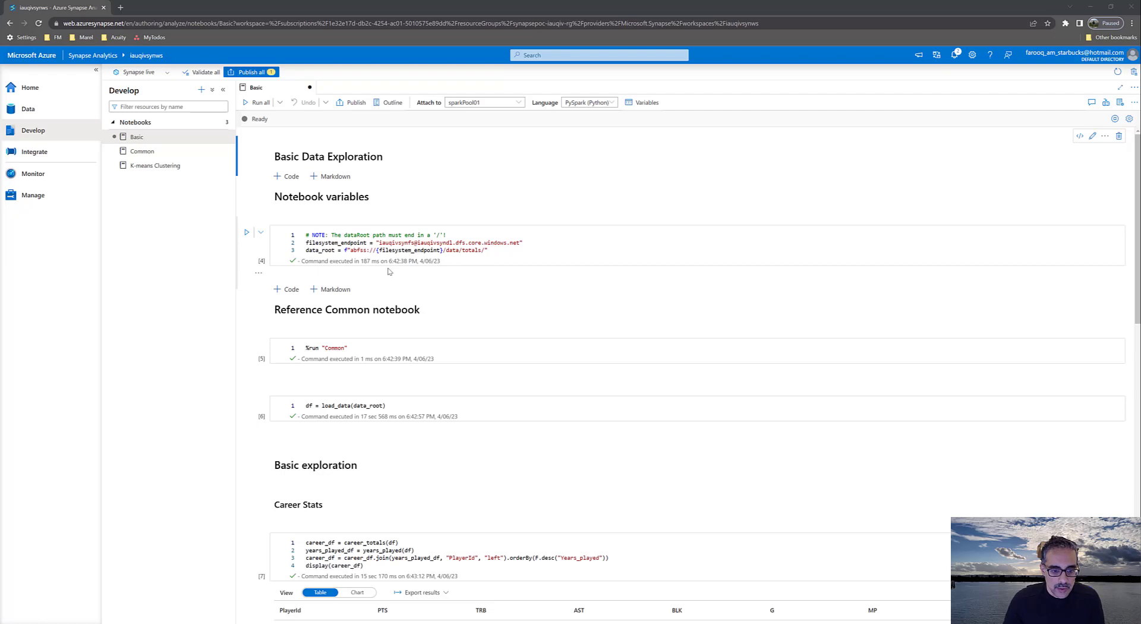
Examine the Basic notebook's cells and the parts of the filesystem_endpoint value in its variables cell
scroll(388, 272, "down", 4)
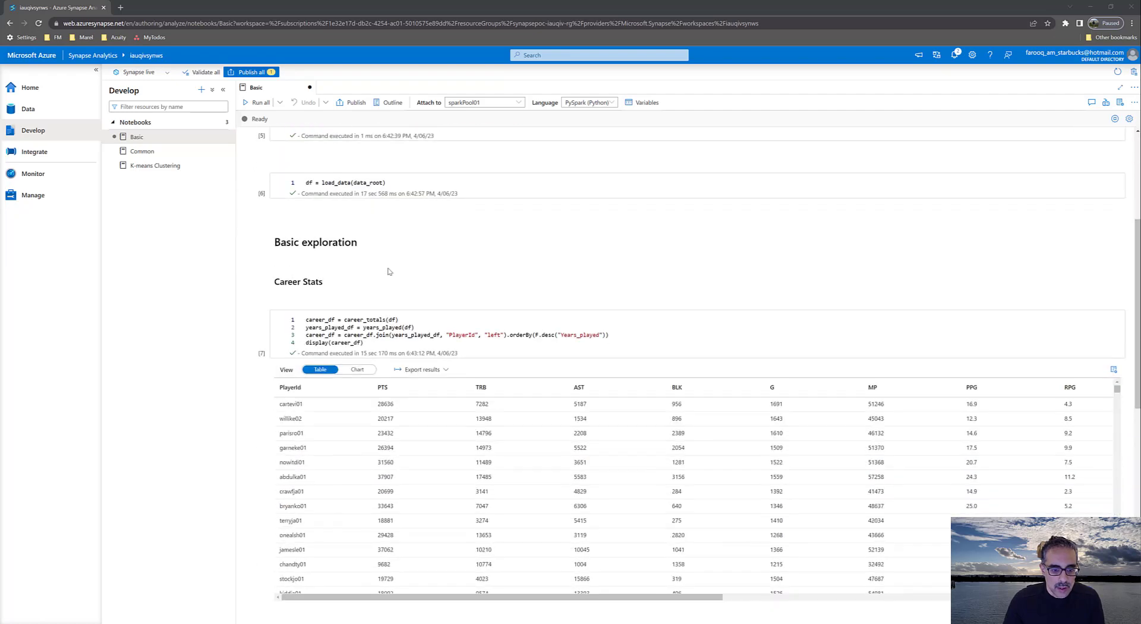
scroll(389, 272, "up", 4)
scroll(389, 271, "down", 6)
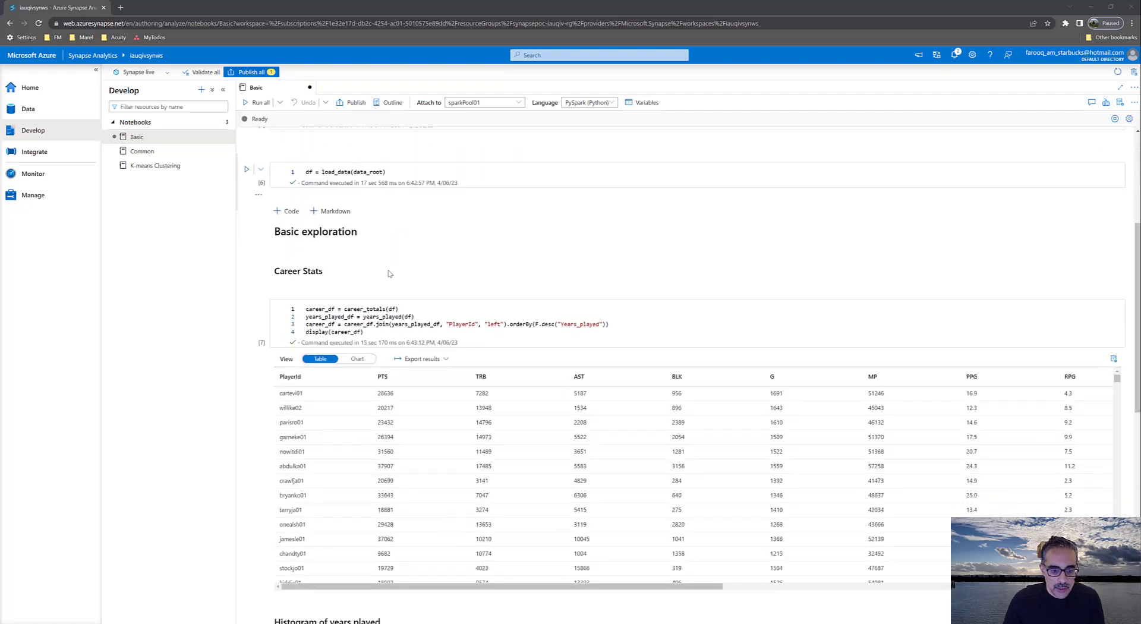
scroll(416, 204, "up", 3)
scroll(416, 203, "up", 3)
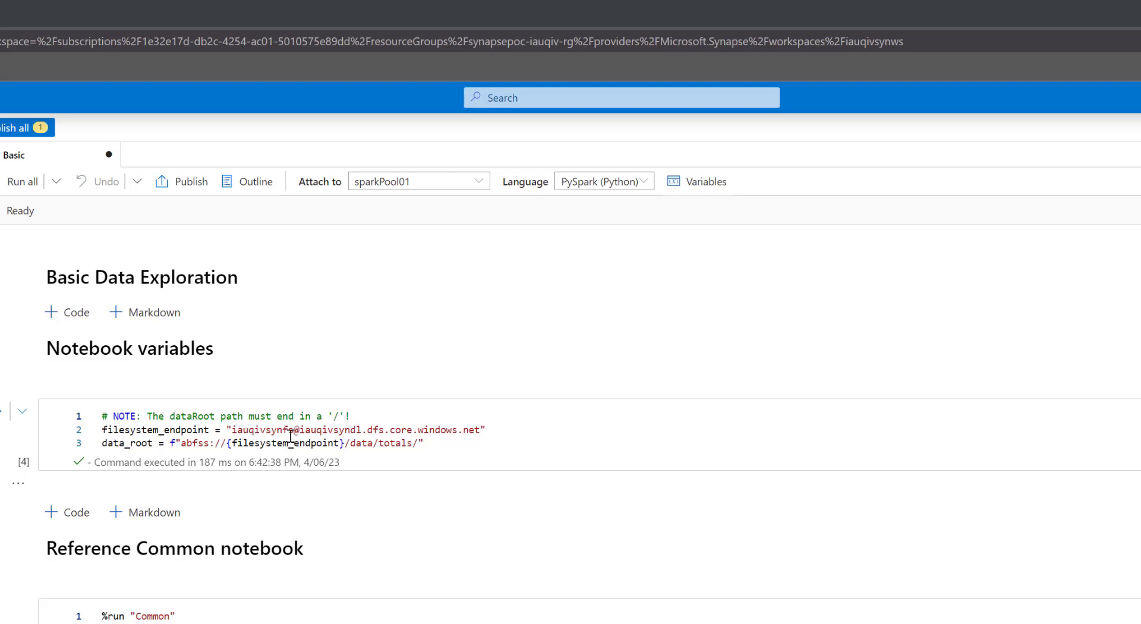
left_click(251, 432)
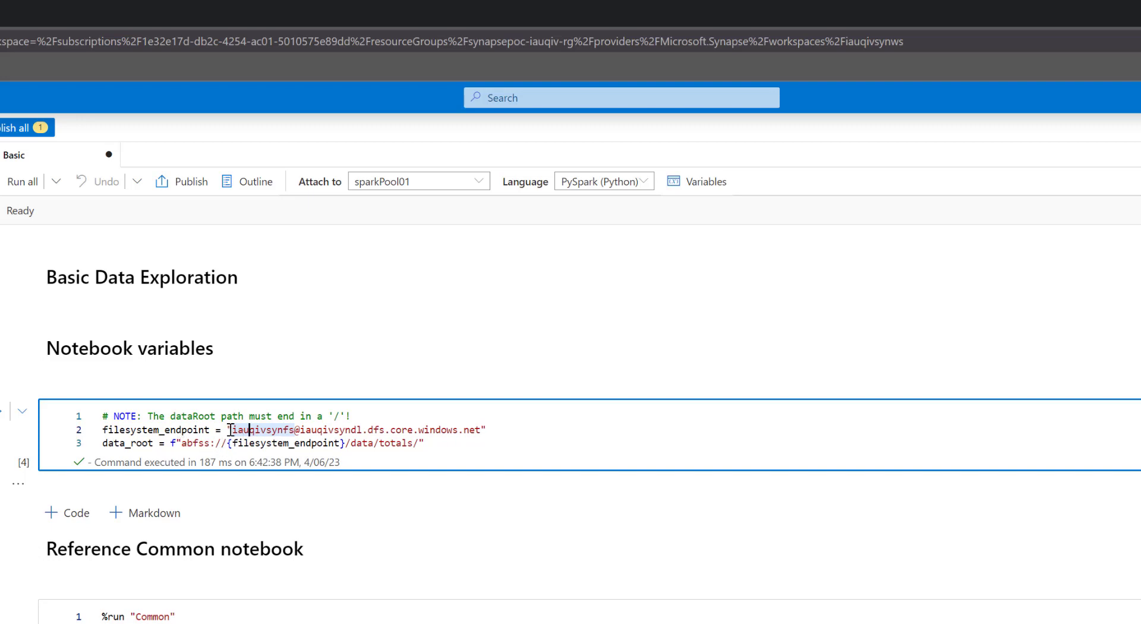
left_click_drag(232, 429, 486, 430)
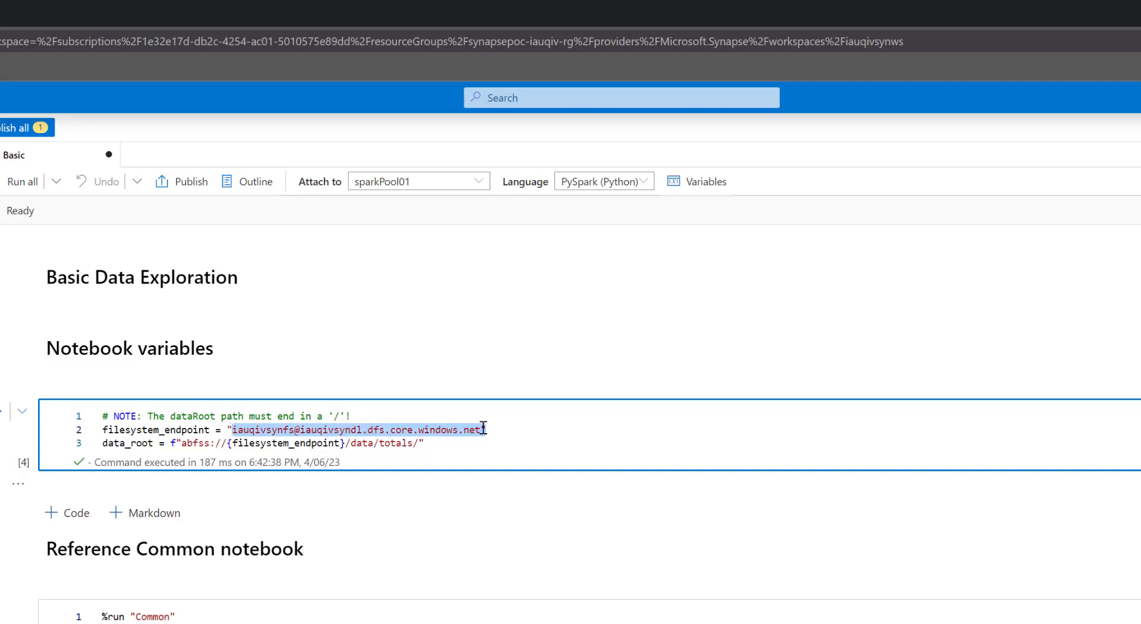
left_click(445, 447)
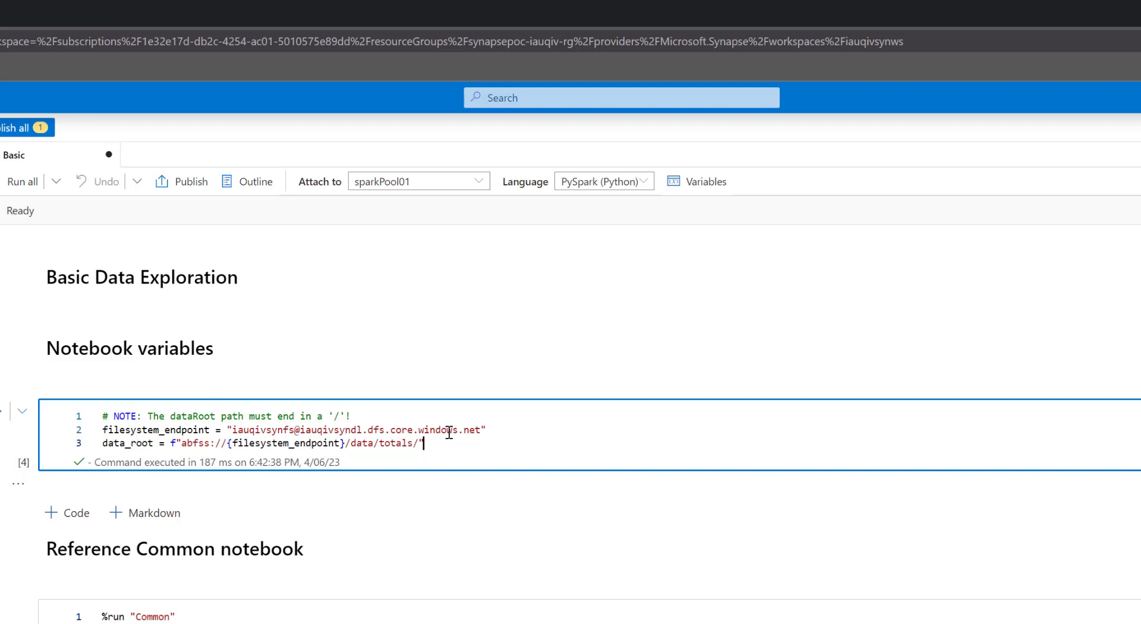
double_click(254, 429)
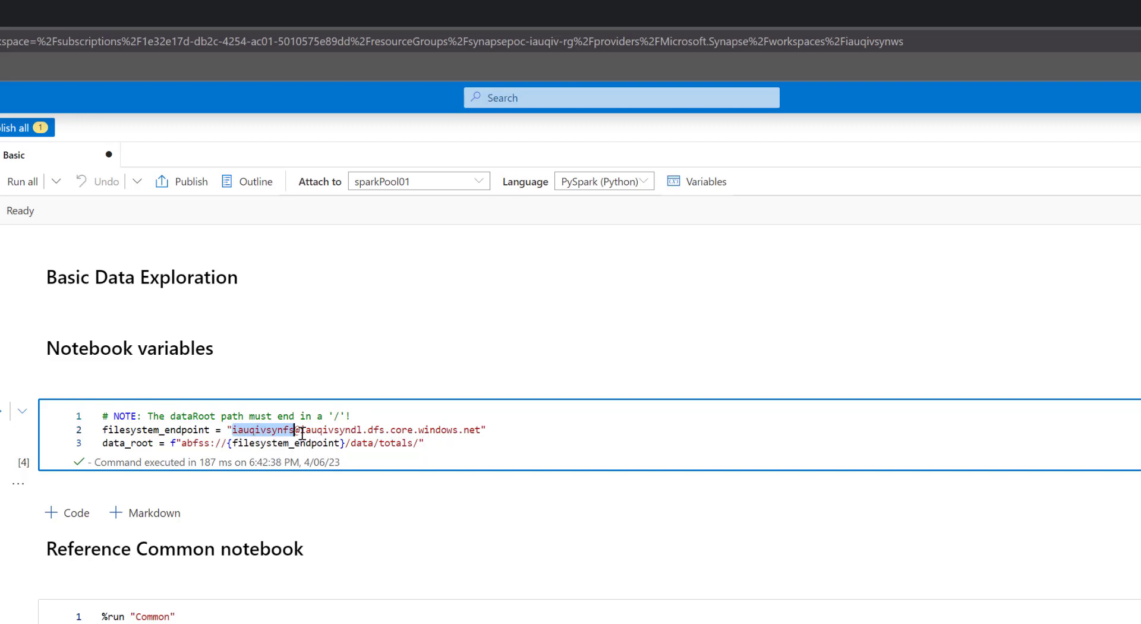
double_click(306, 429)
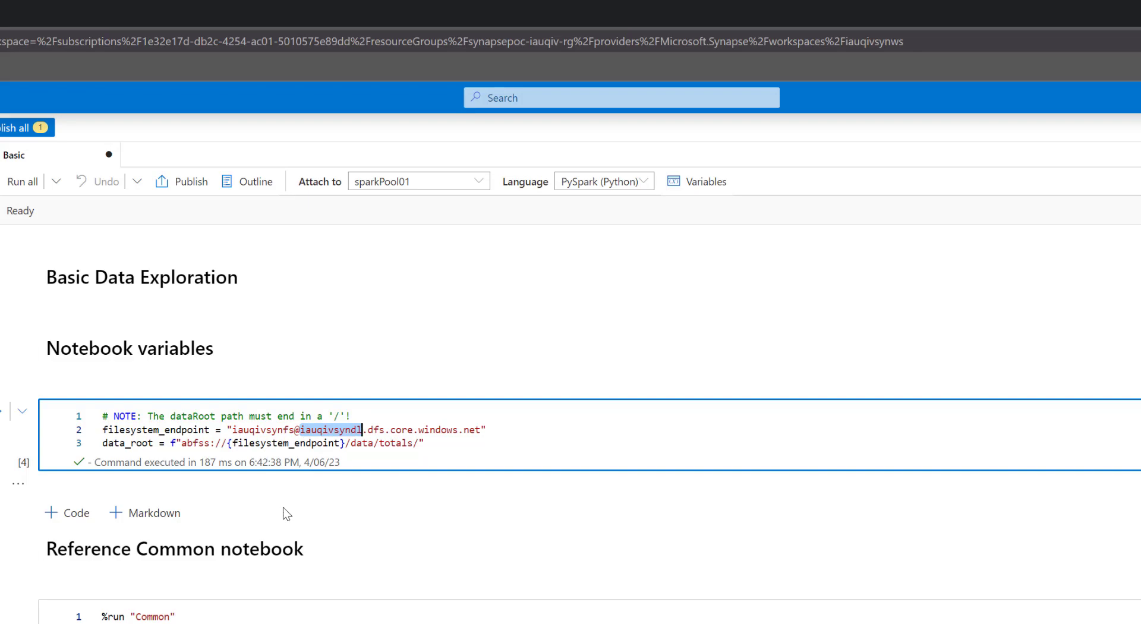
left_click(266, 445)
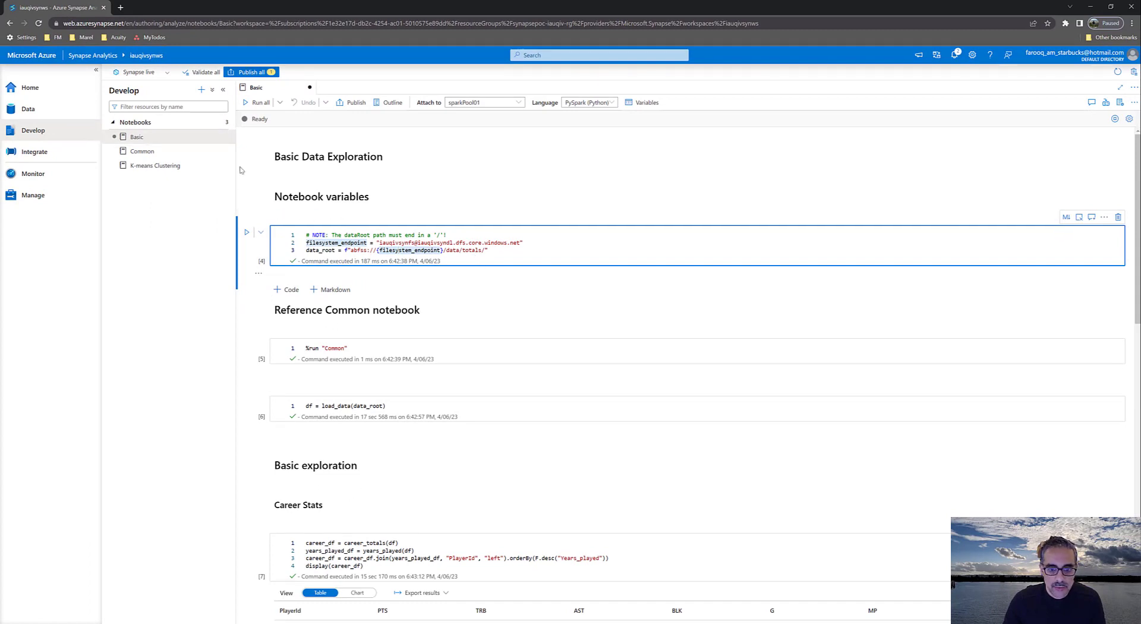
Browse the CSV files in the data/totals folder of the linked primary storage container iauqivsynfs and view their Basketball Reference source site
left_click(43, 118)
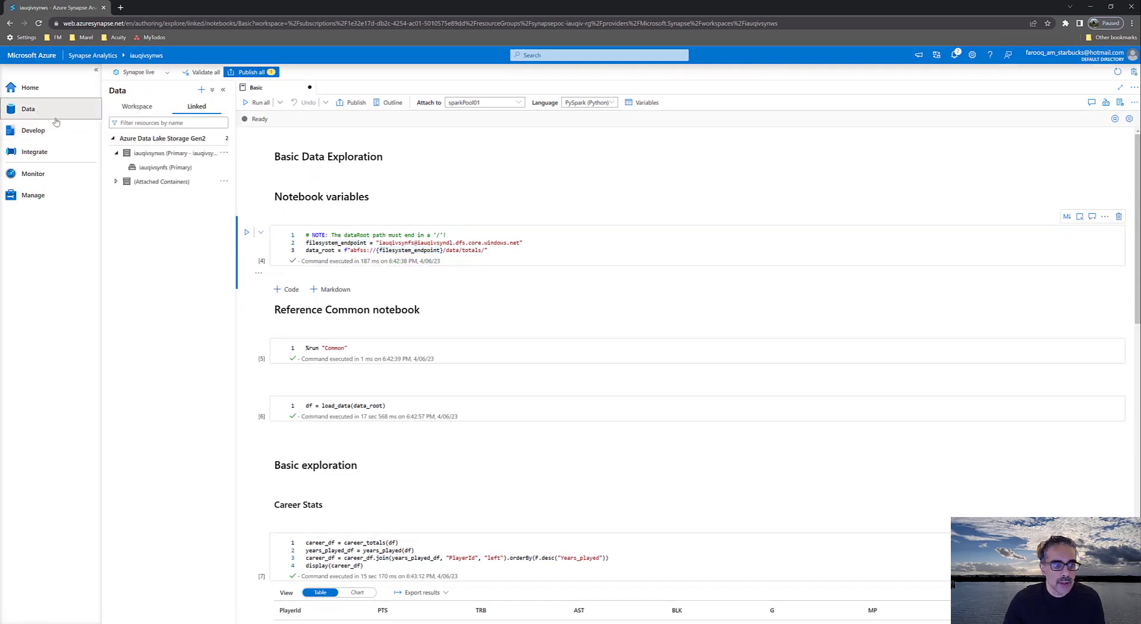
left_click(113, 141)
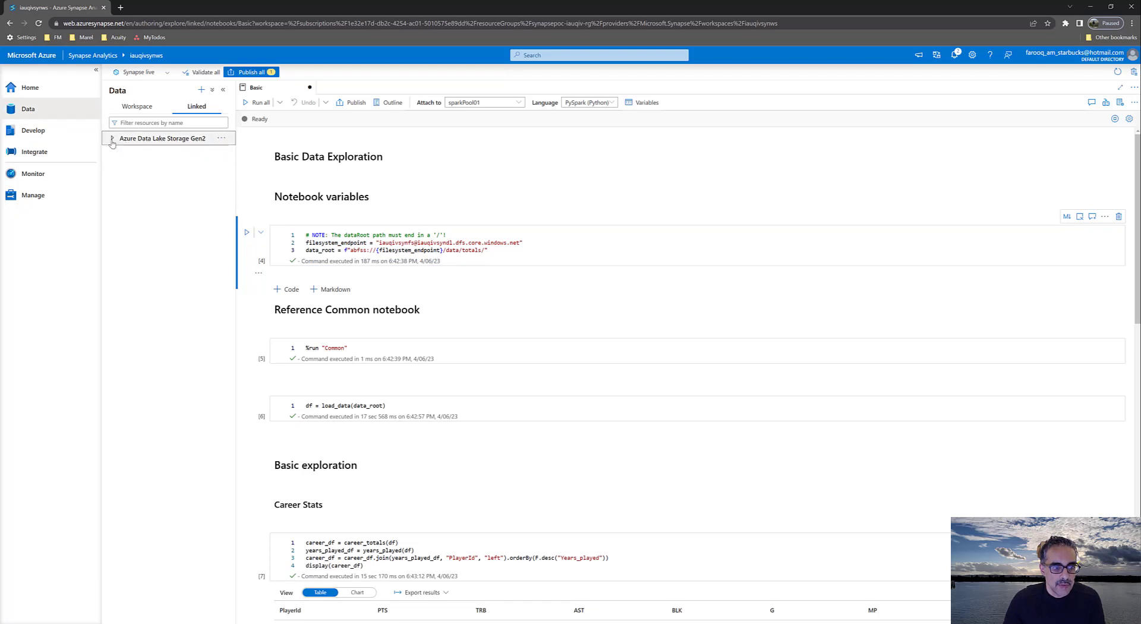
left_click(113, 141)
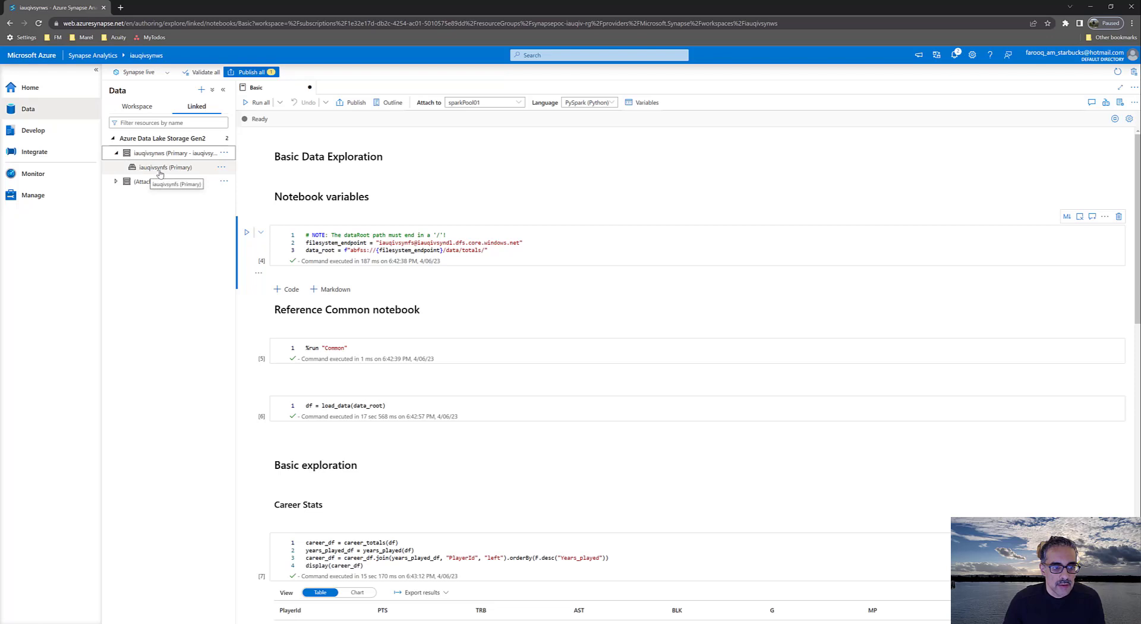
left_click(159, 171)
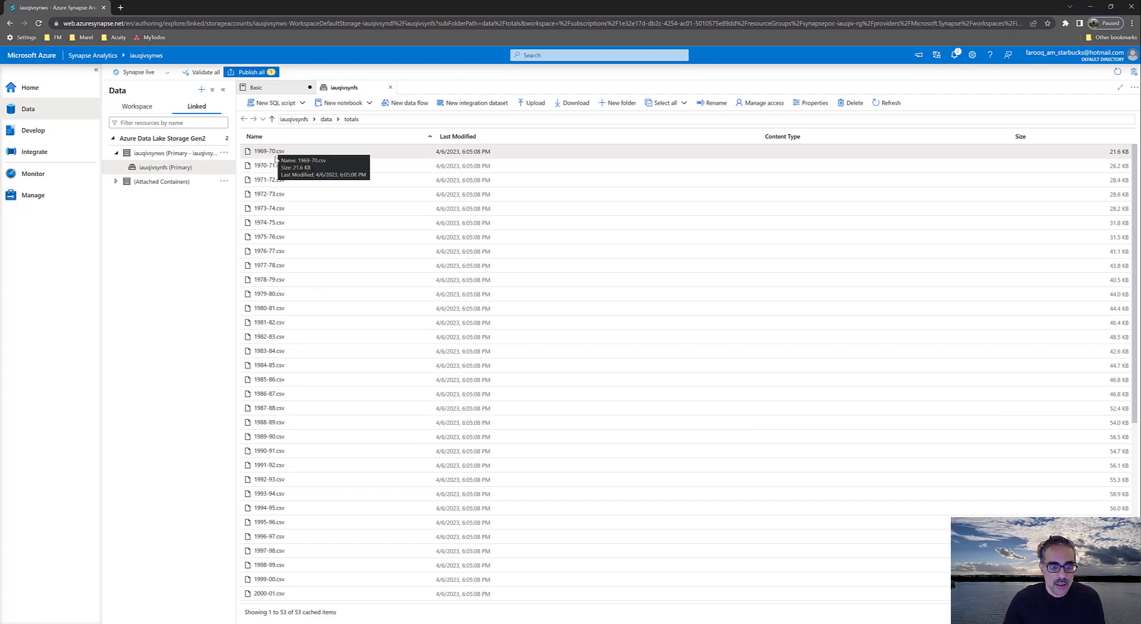
scroll(315, 214, "down", 5)
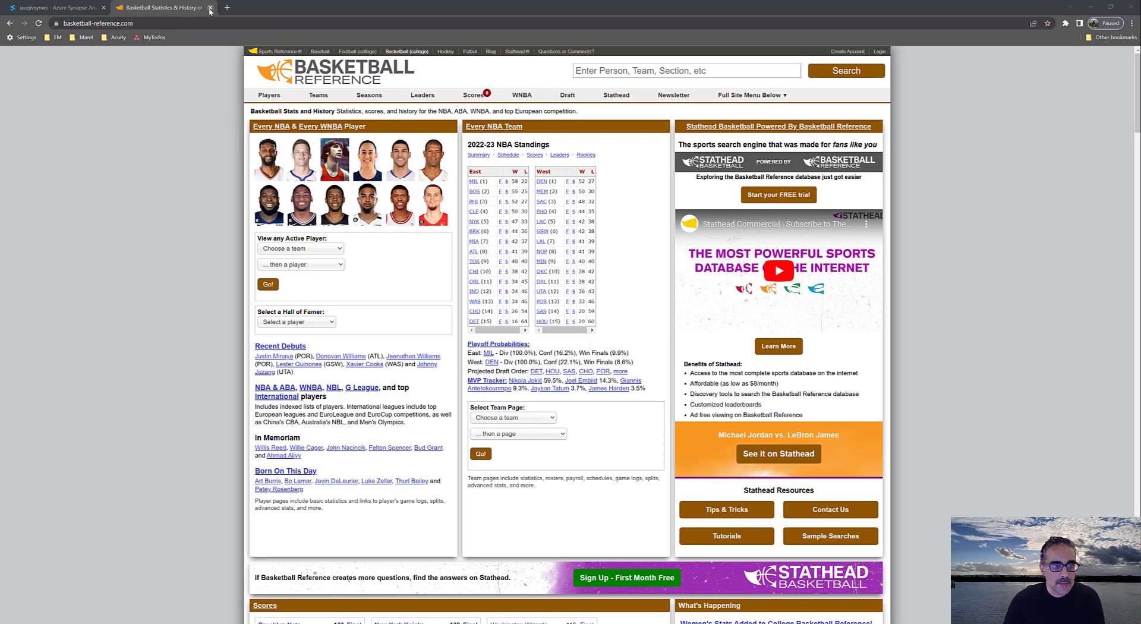
left_click(58, 8)
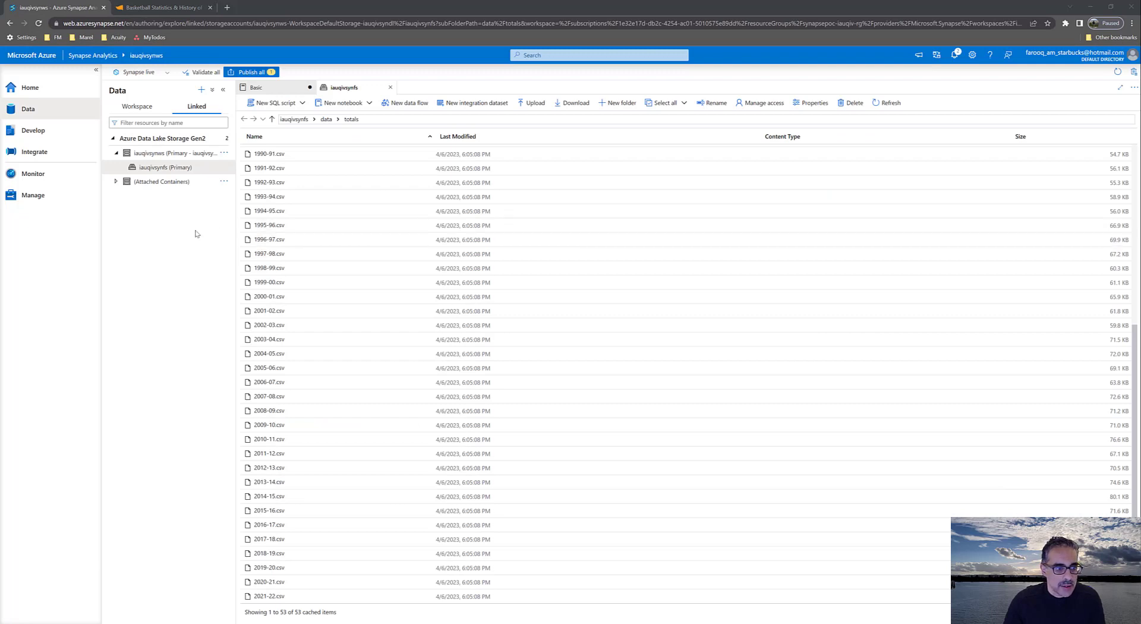
Review the workspace's Apache Spark pools, SQL pools and Data Explorer pools in the Manage hub
left_click(36, 196)
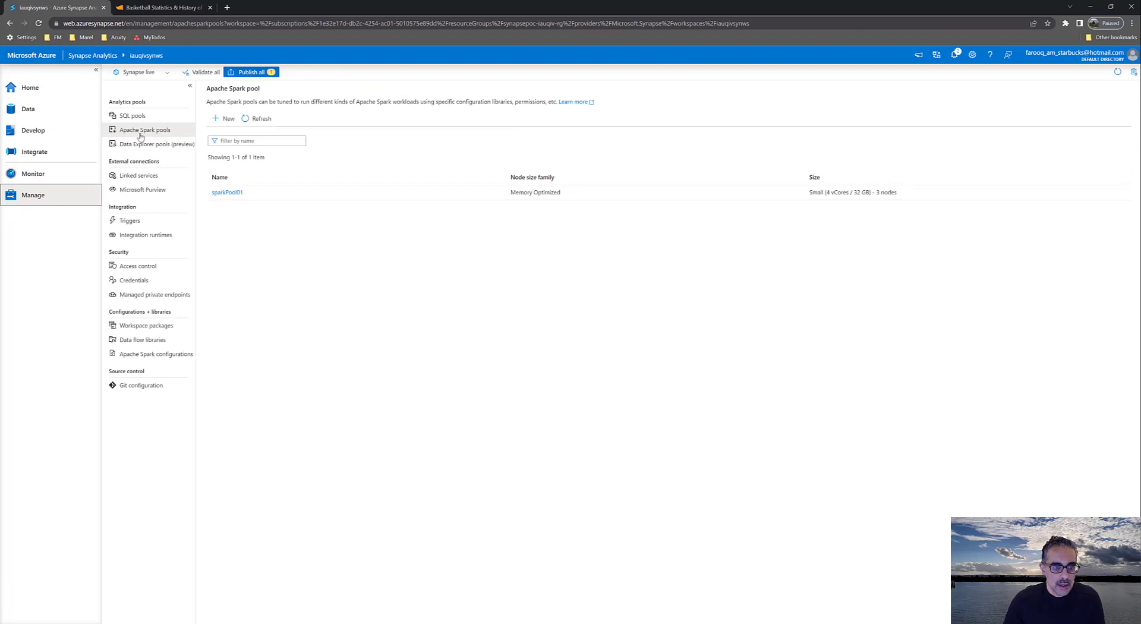
left_click(141, 133)
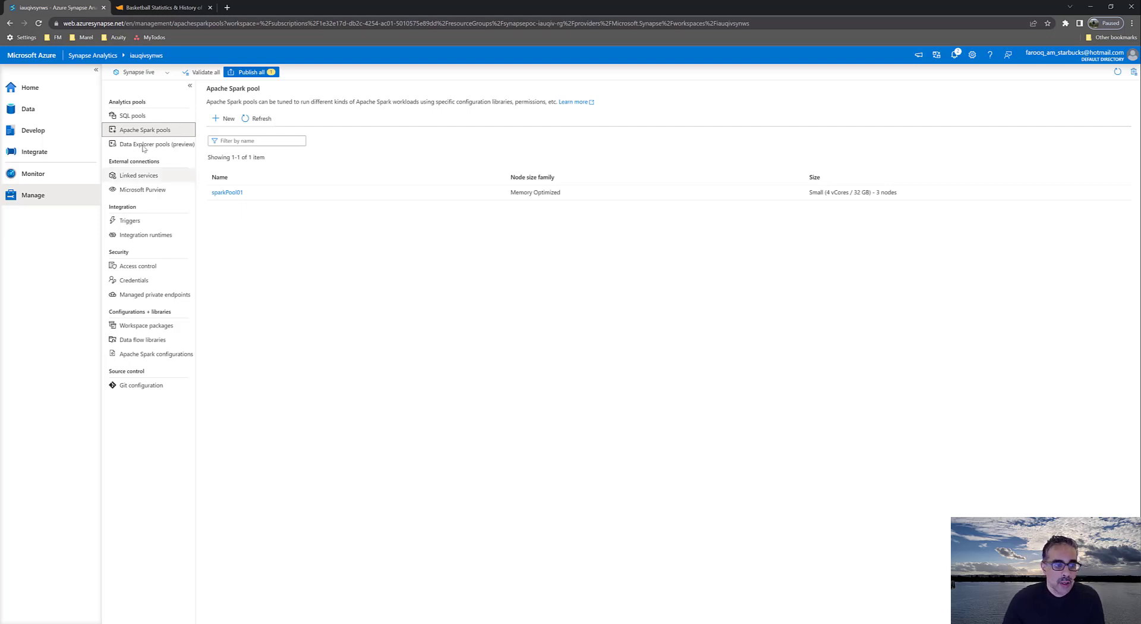
left_click(130, 118)
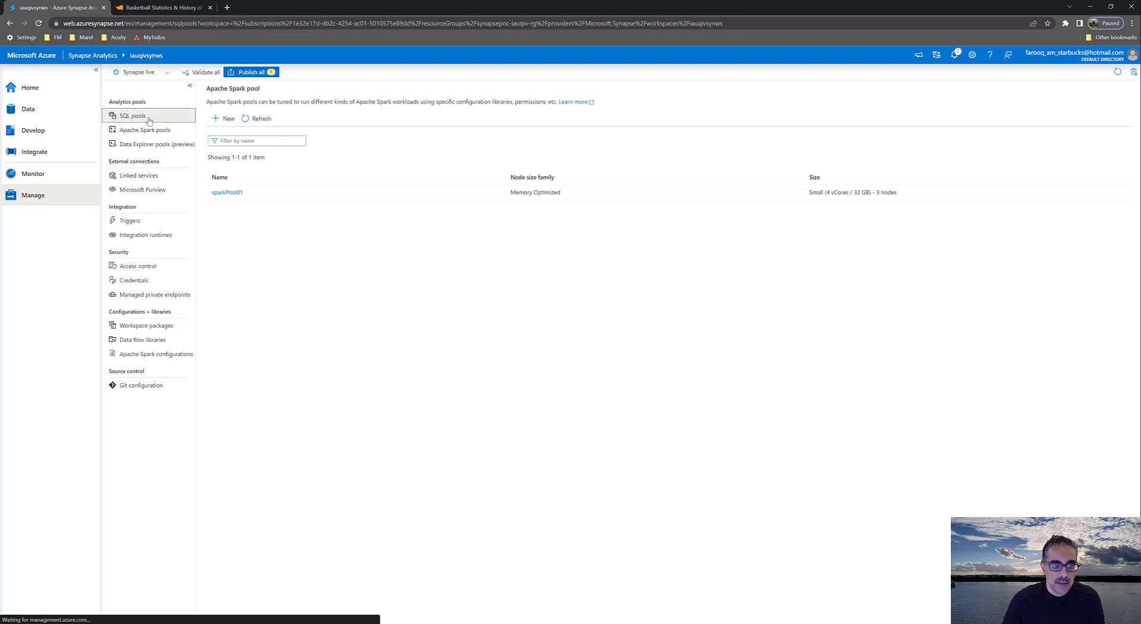
left_click(152, 141)
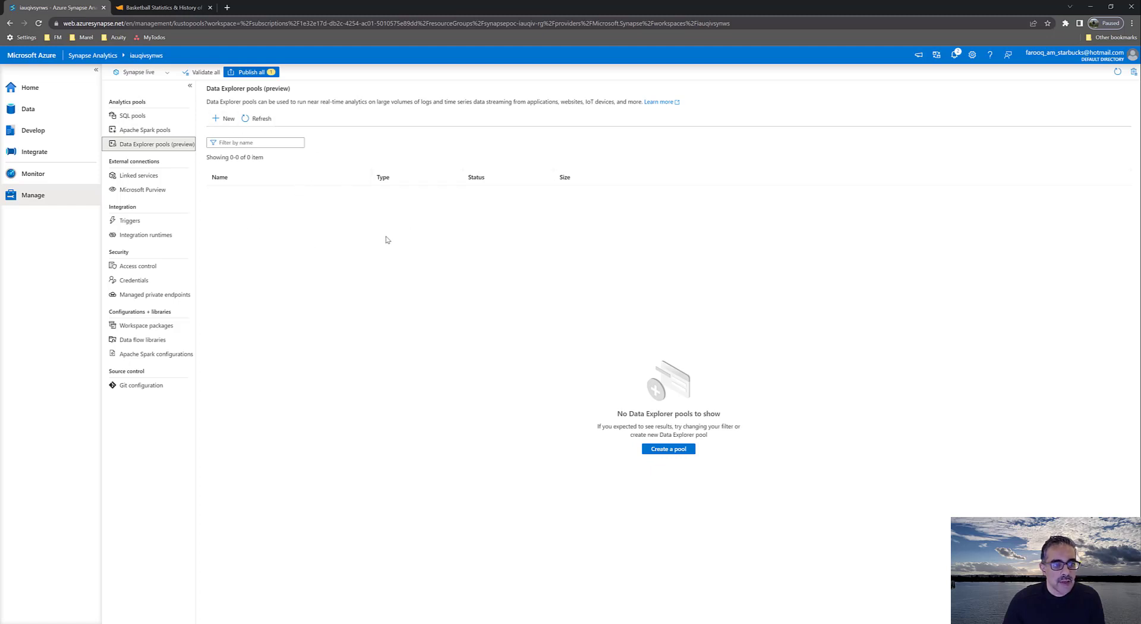
Return to the Basic notebook, attach it to sparkPool01 and run all of its cells
left_click(51, 113)
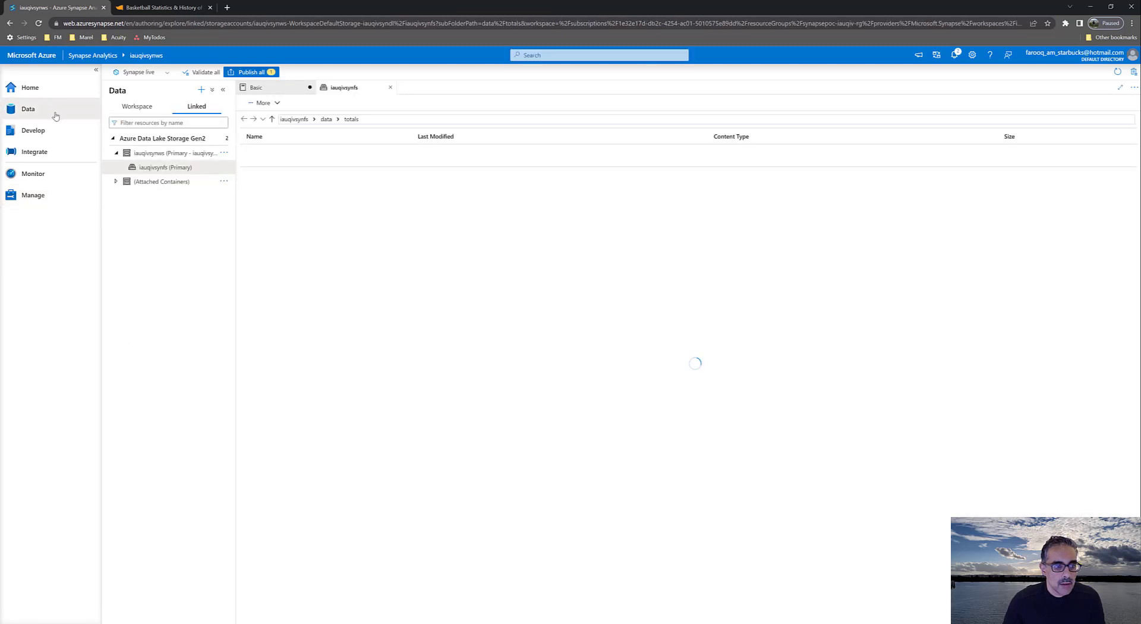
left_click(36, 130)
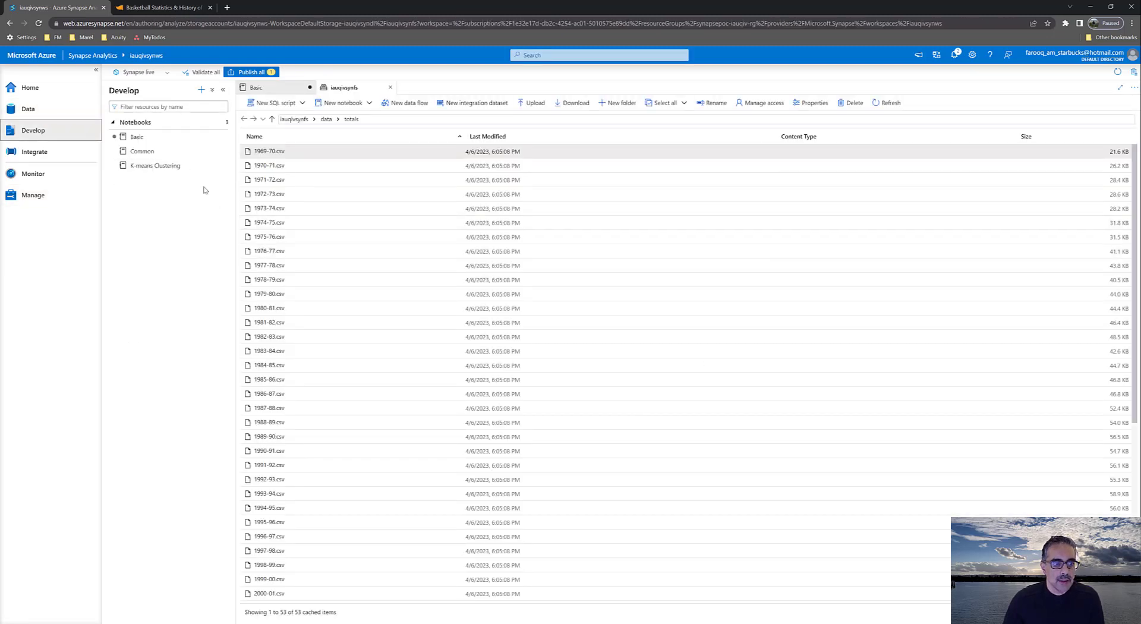
left_click(151, 138)
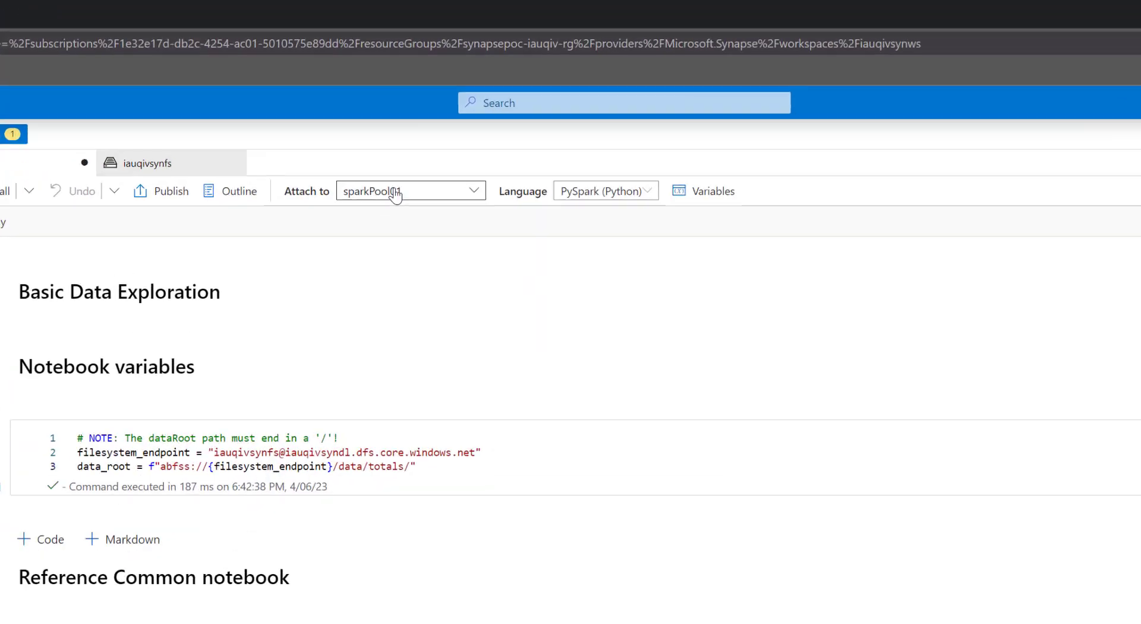
left_click(365, 228)
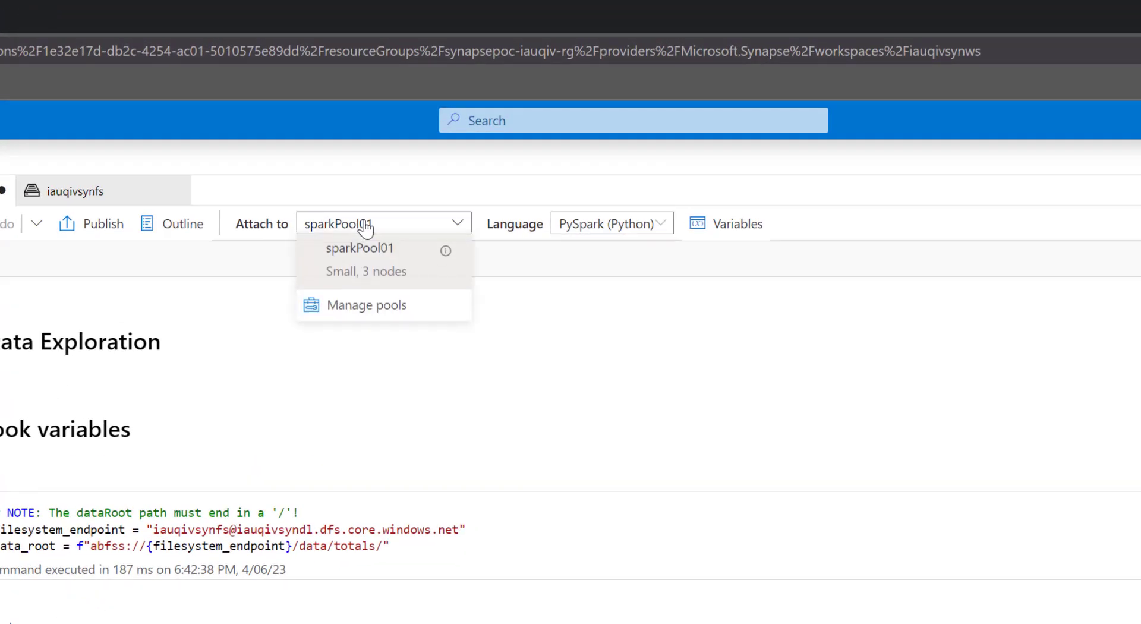
left_click(366, 227)
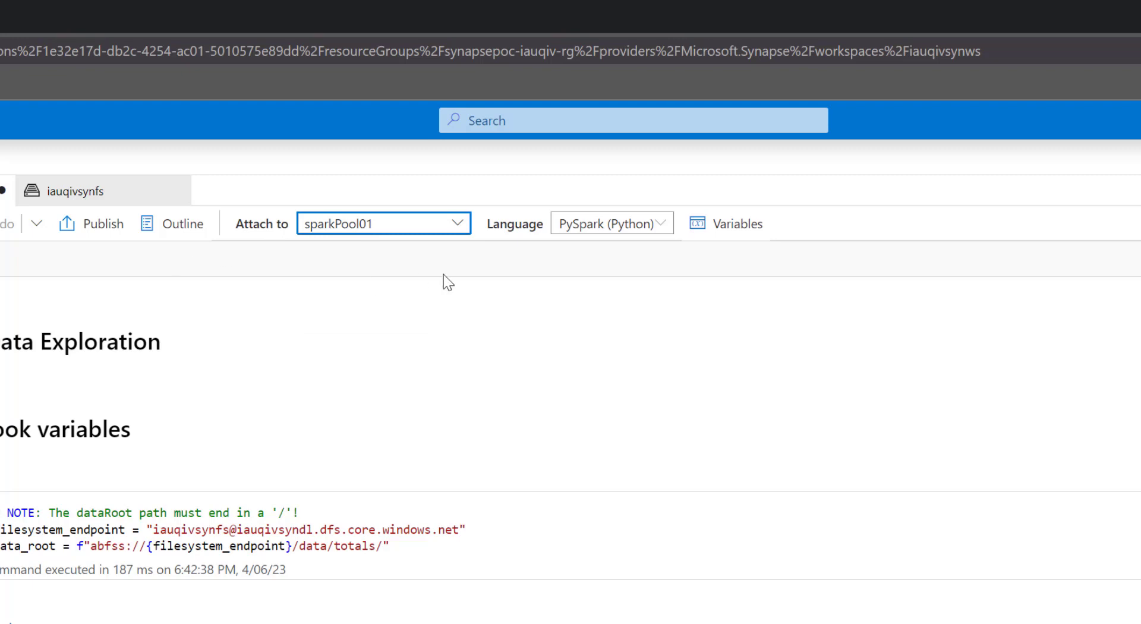
left_click(313, 236)
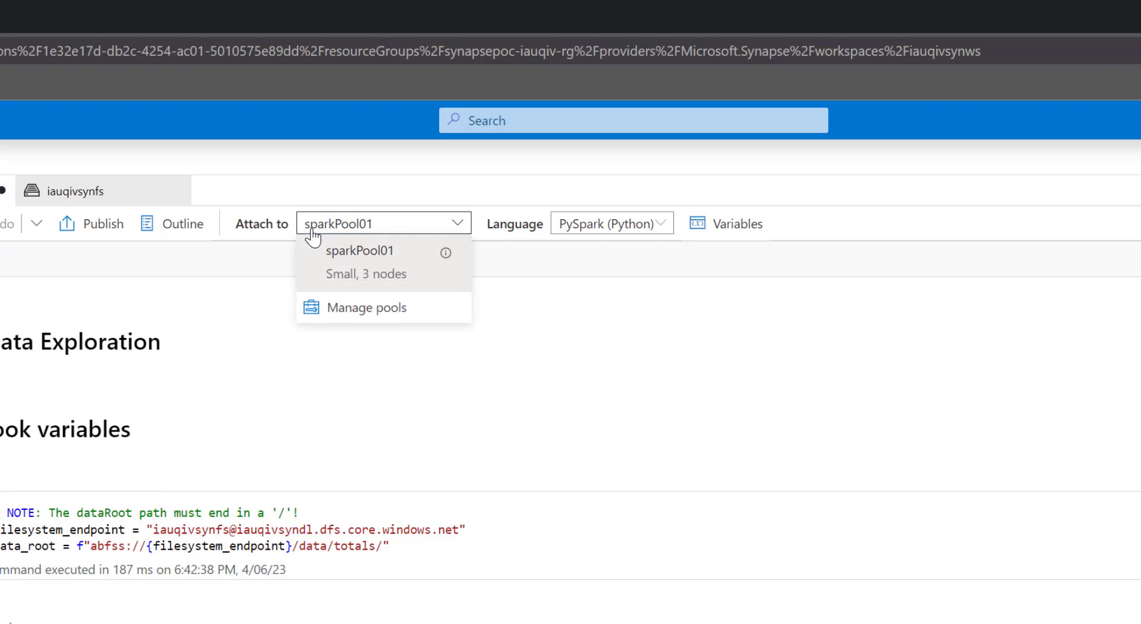
left_click(373, 272)
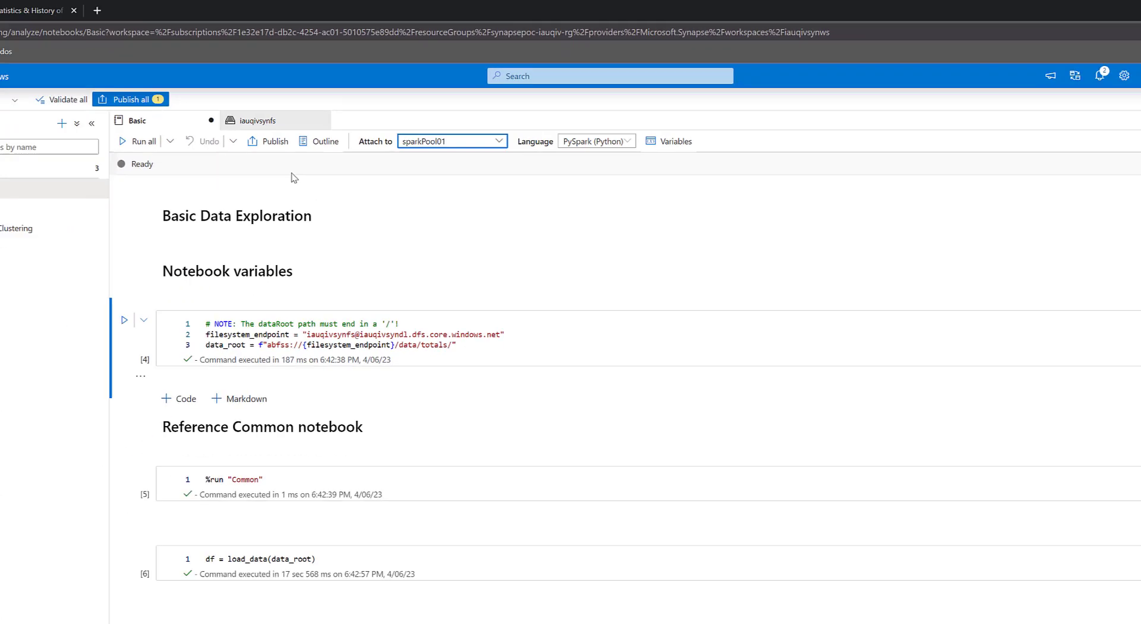
left_click(255, 104)
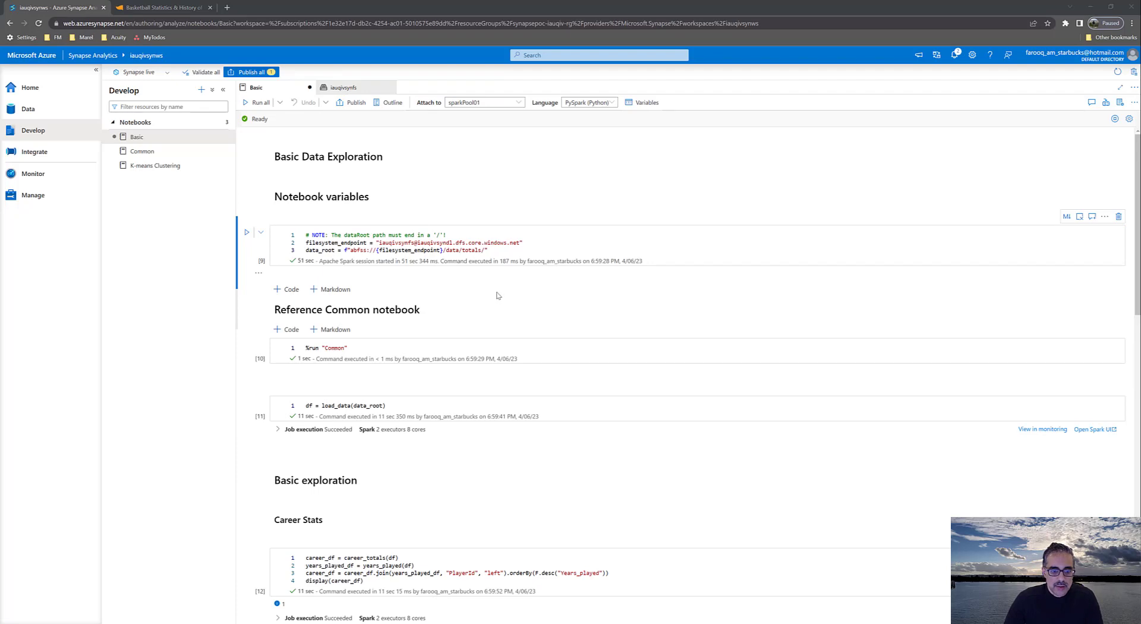
Examine the Career Stats table and the histogram of years played in the Basic notebook's results
scroll(498, 292, "down", 5)
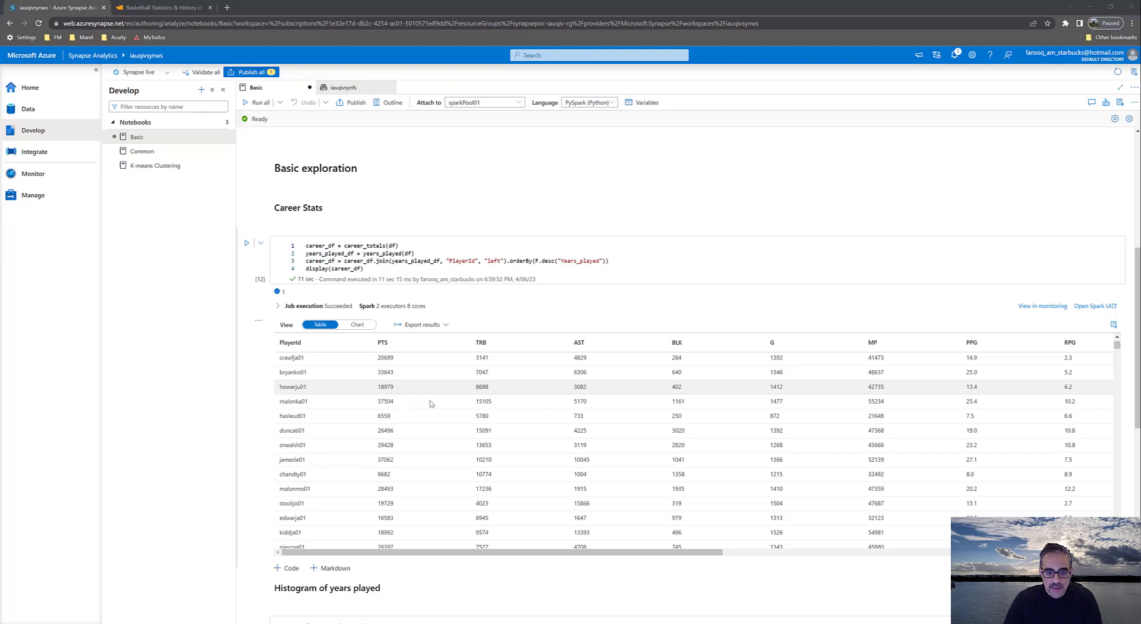
scroll(527, 390, "down", 3)
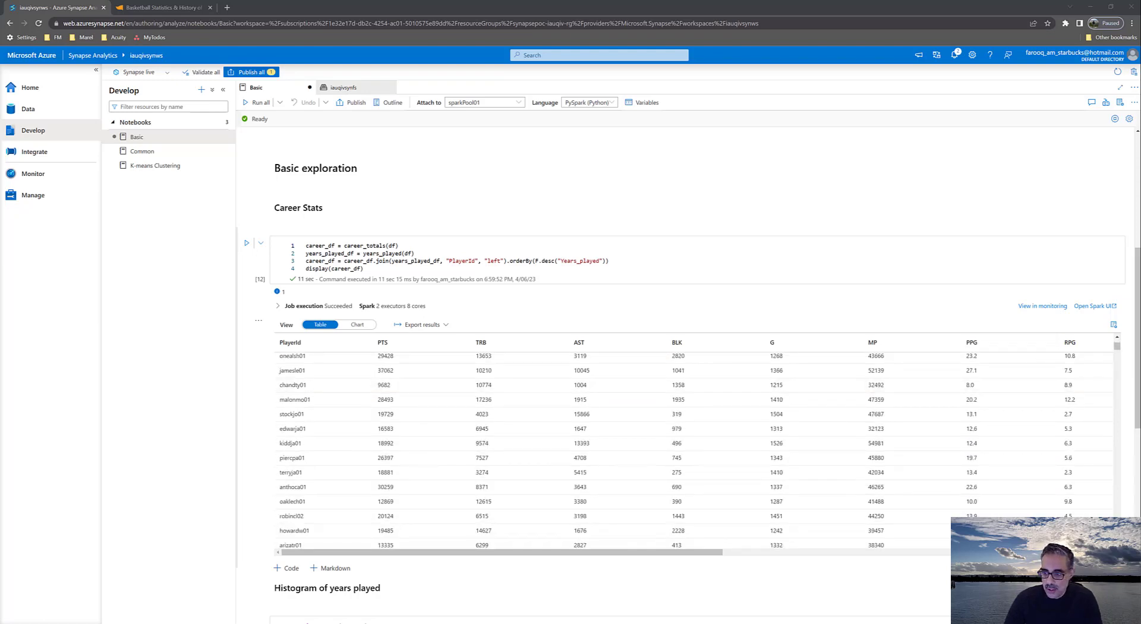
left_click_drag(1137, 354, 1137, 476)
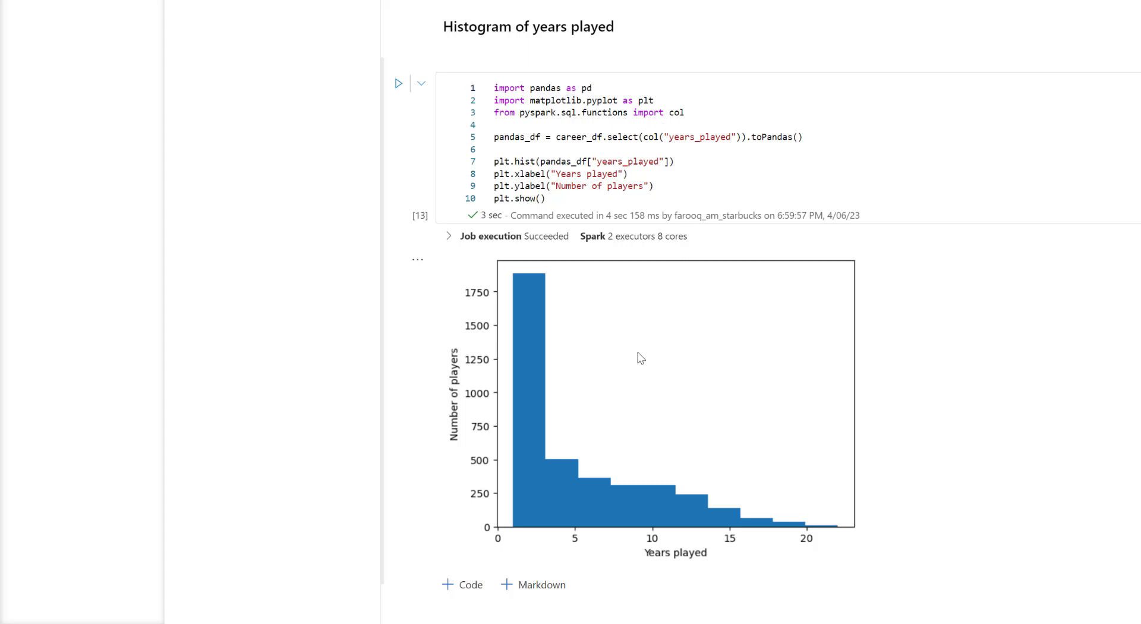
scroll(626, 432, "down", 1)
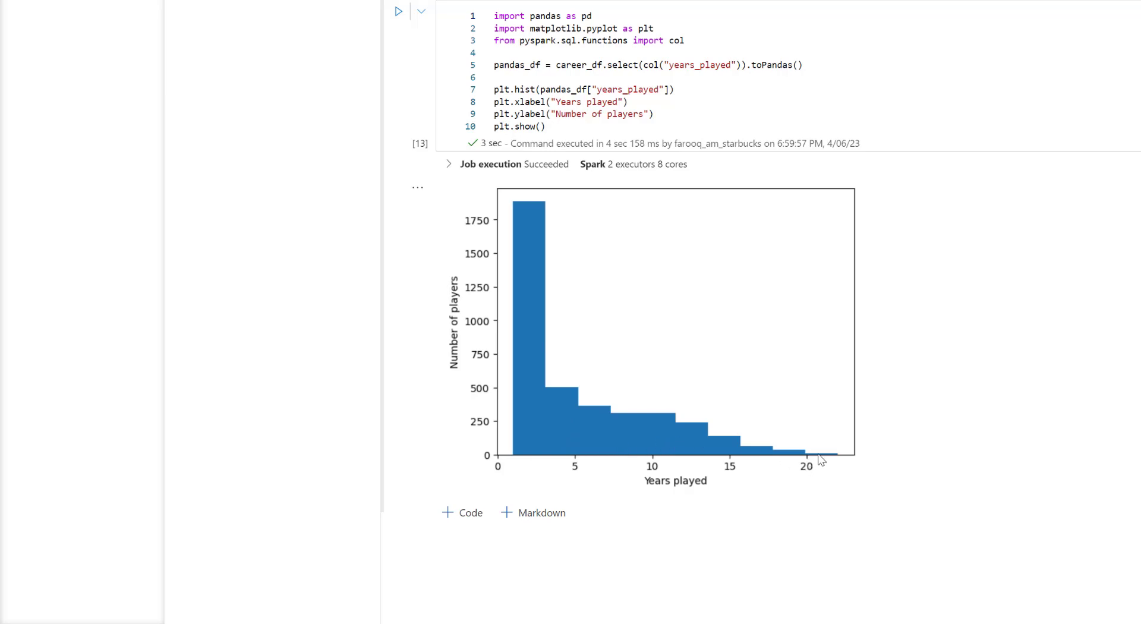
scroll(1130, 419, "up", 1)
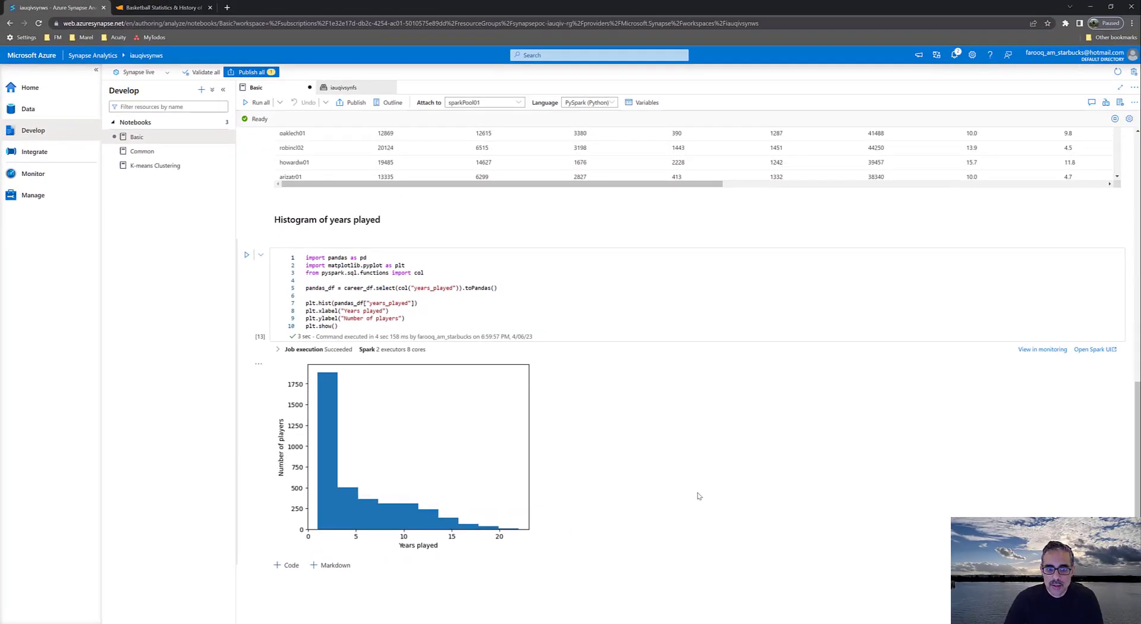
scroll(698, 495, "up", 6)
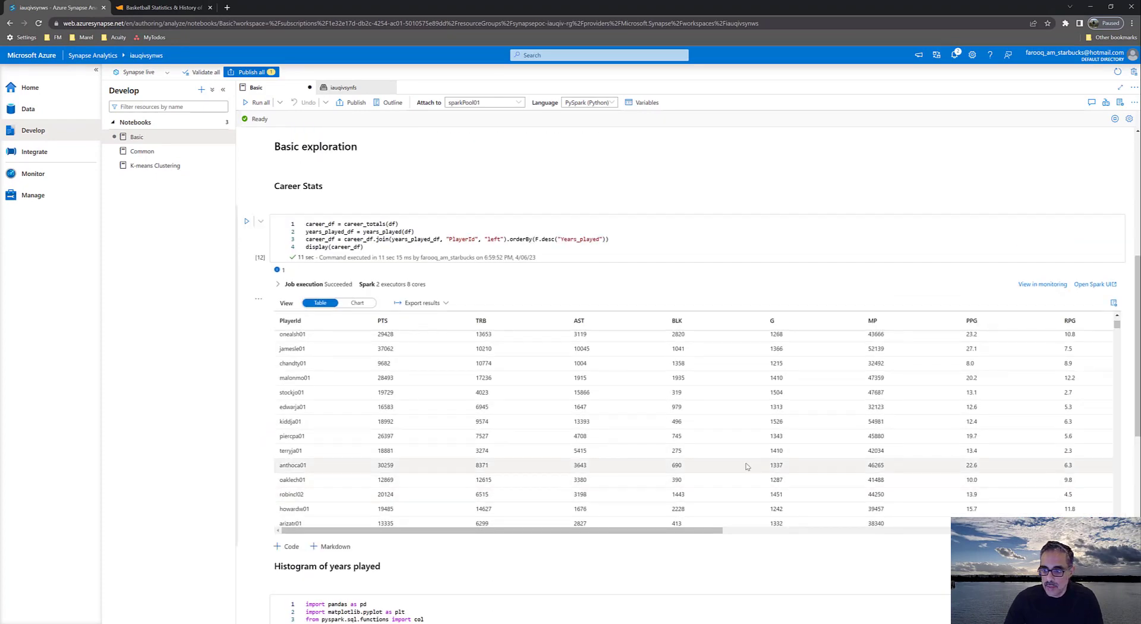
scroll(762, 460, "down", 1)
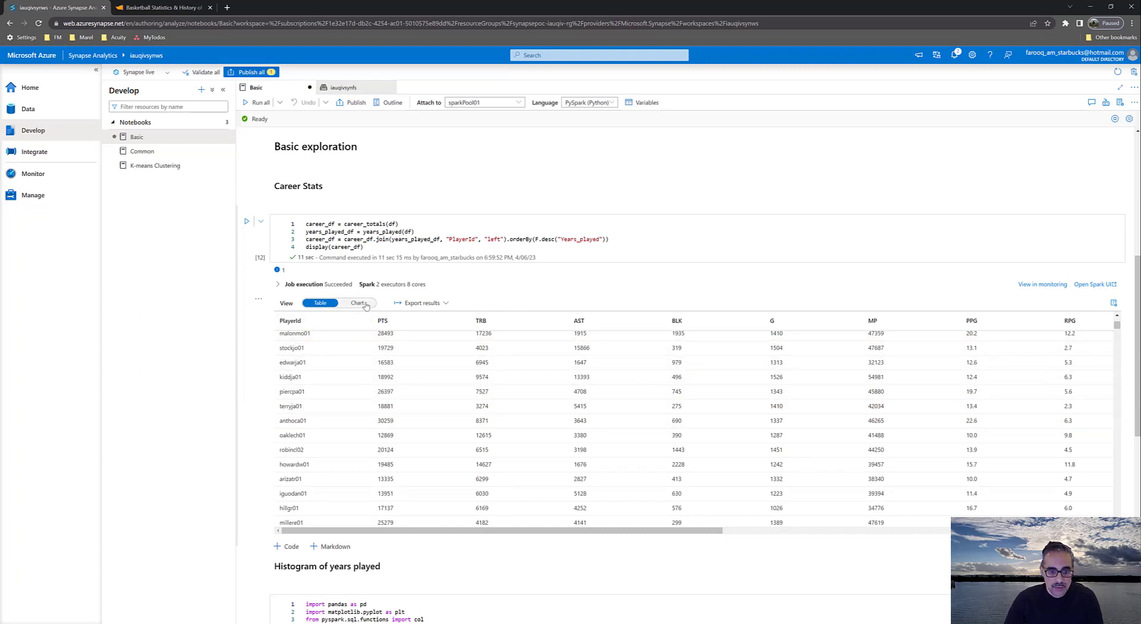
Display the Career Stats results as a chart and open its view options to look through the available chart types
left_click(359, 303)
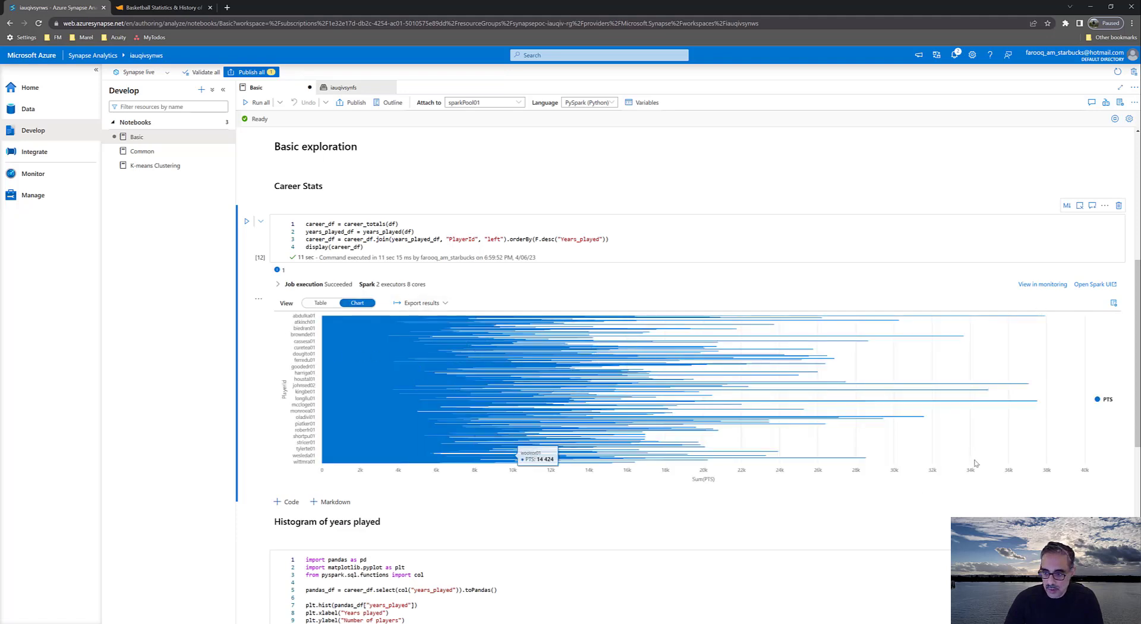
left_click(1114, 303)
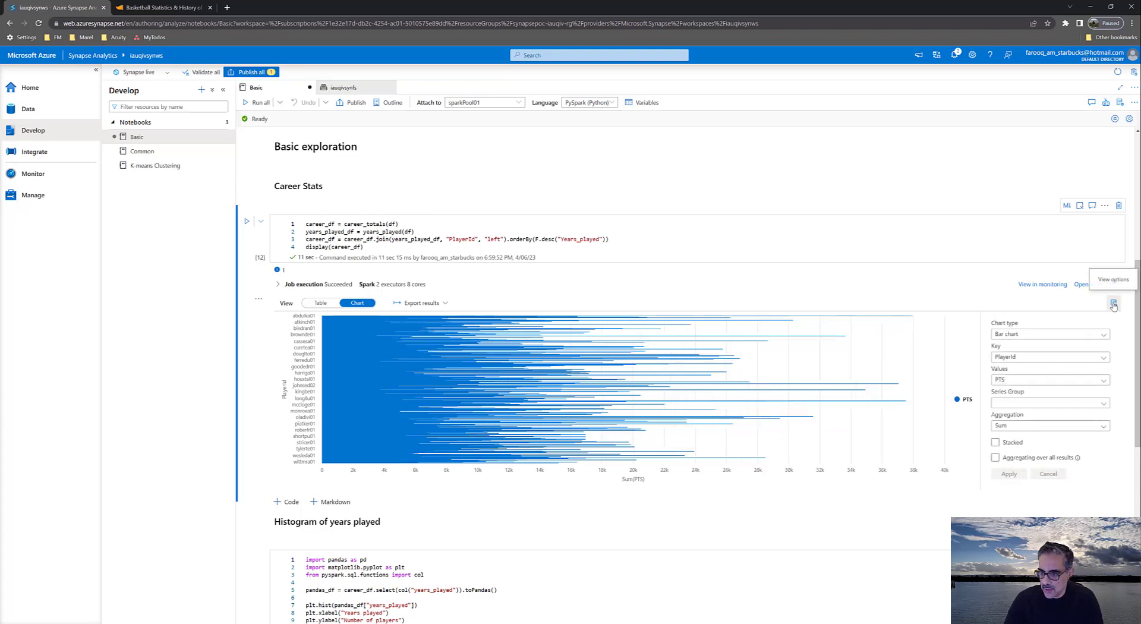
left_click(1014, 340)
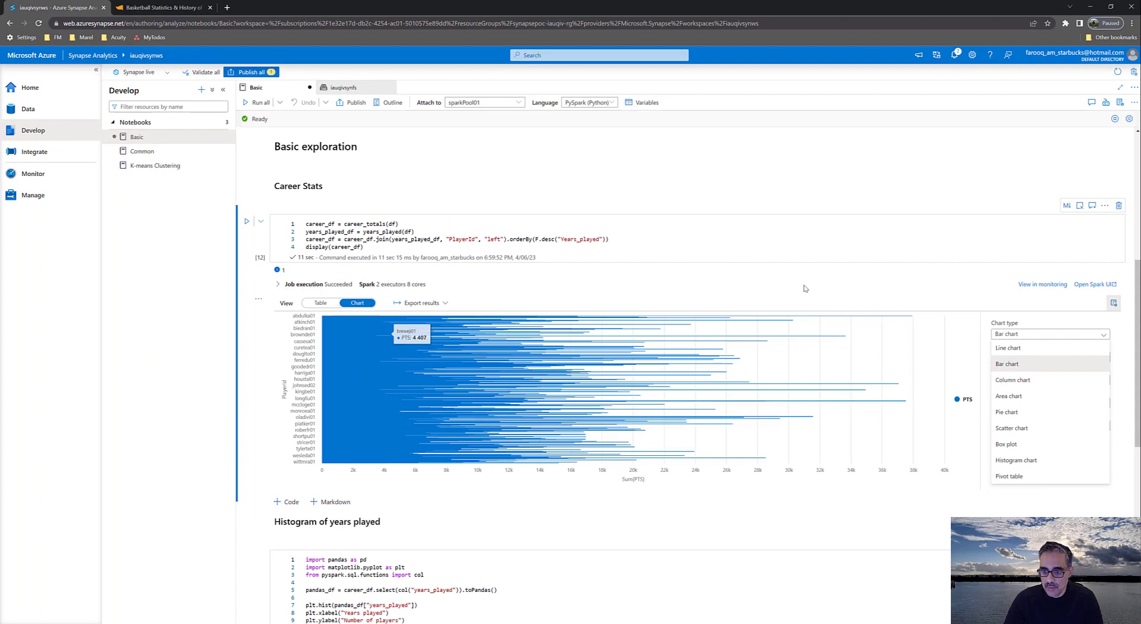
left_click(805, 289)
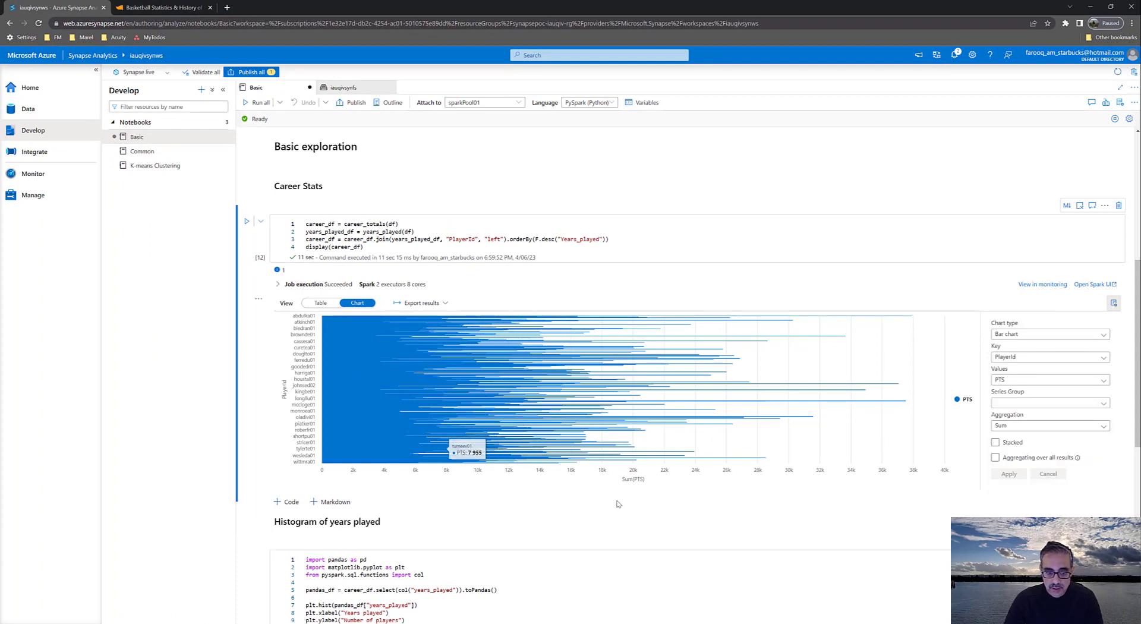
scroll(416, 505, "down", 5)
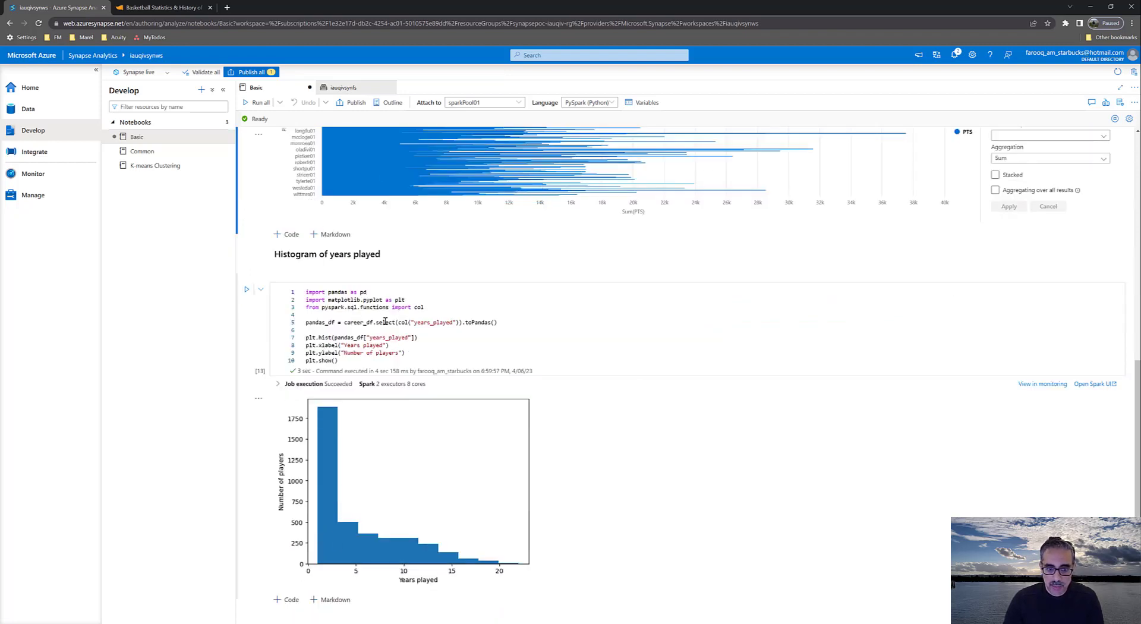
scroll(330, 304, "up", 3)
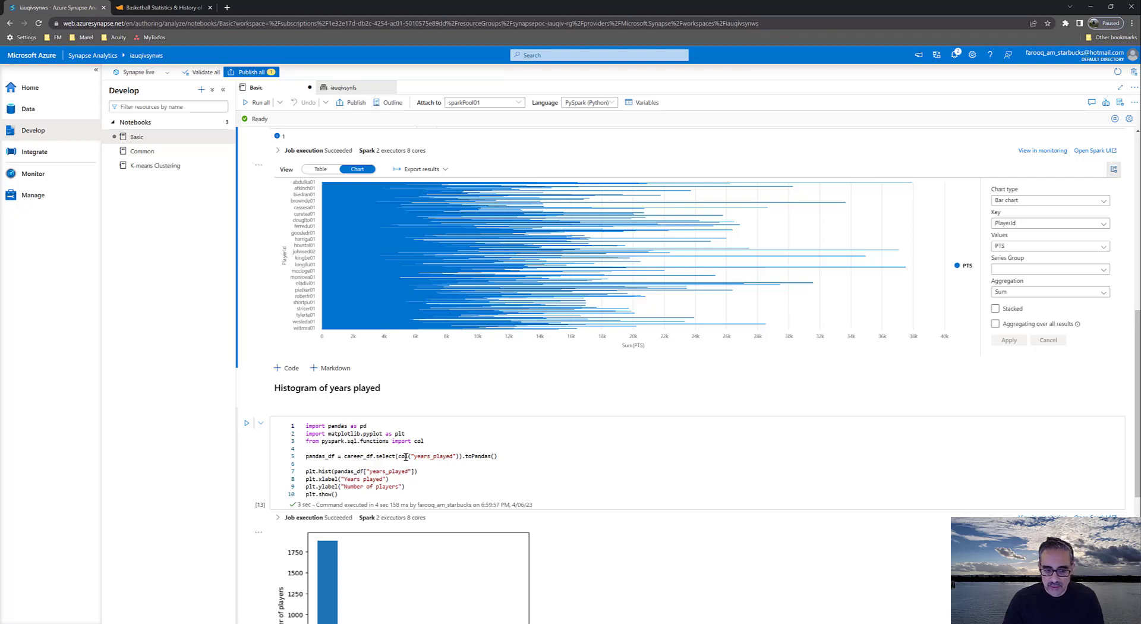
scroll(405, 456, "up", 4)
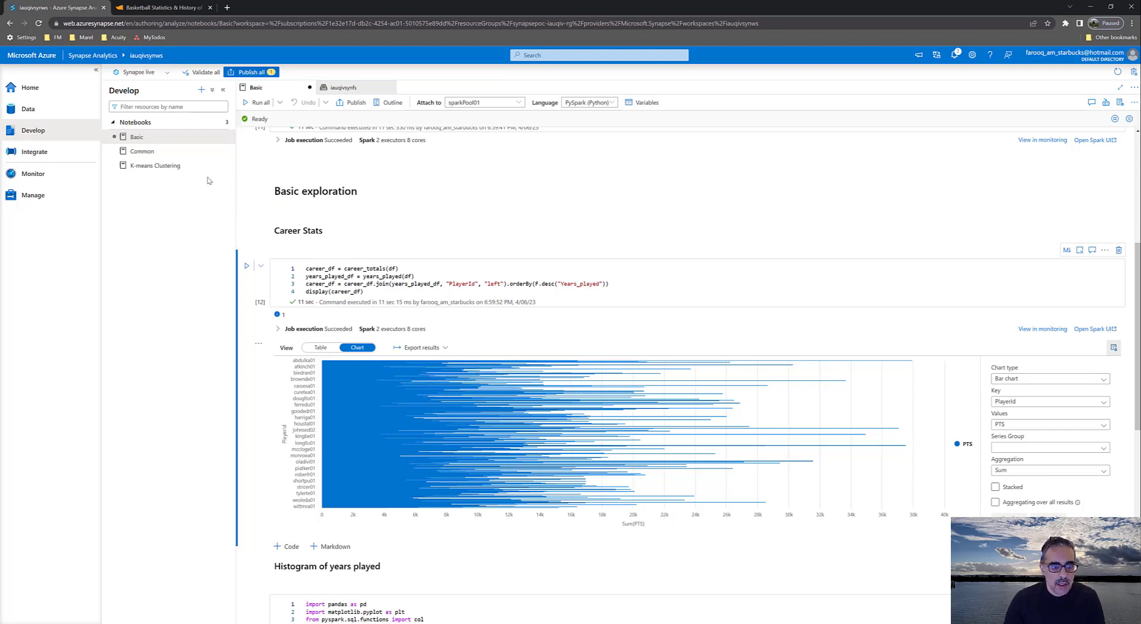
Open the K-means Clustering notebook and review its variables, Common notebook reference, data loading and career stats cells
left_click(164, 170)
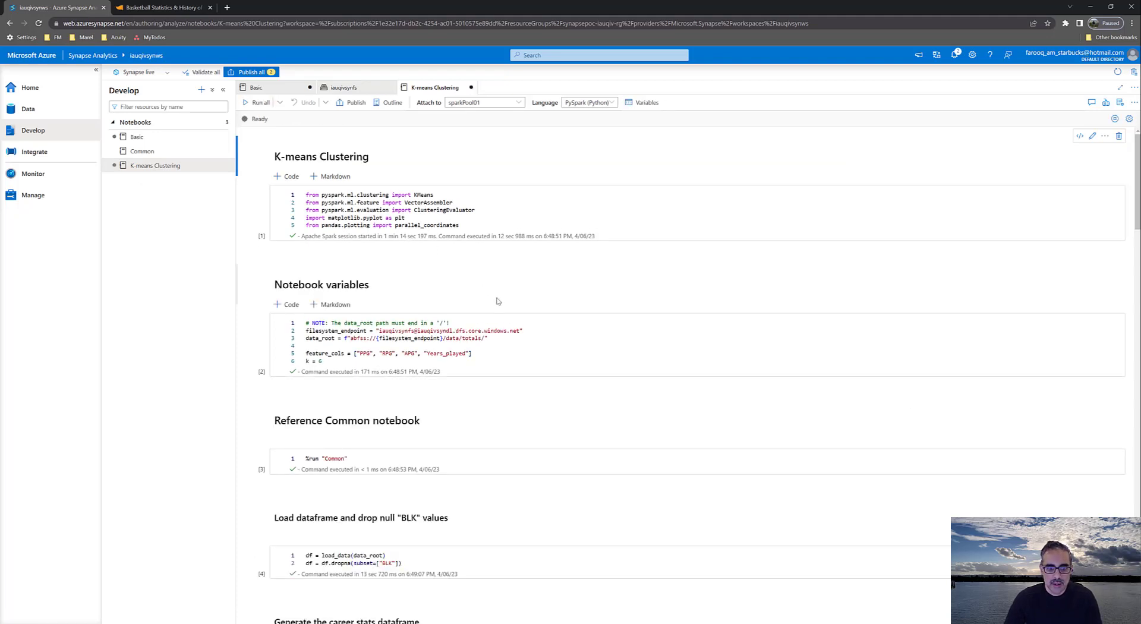
scroll(498, 301, "down", 1)
scroll(509, 302, "down", 2)
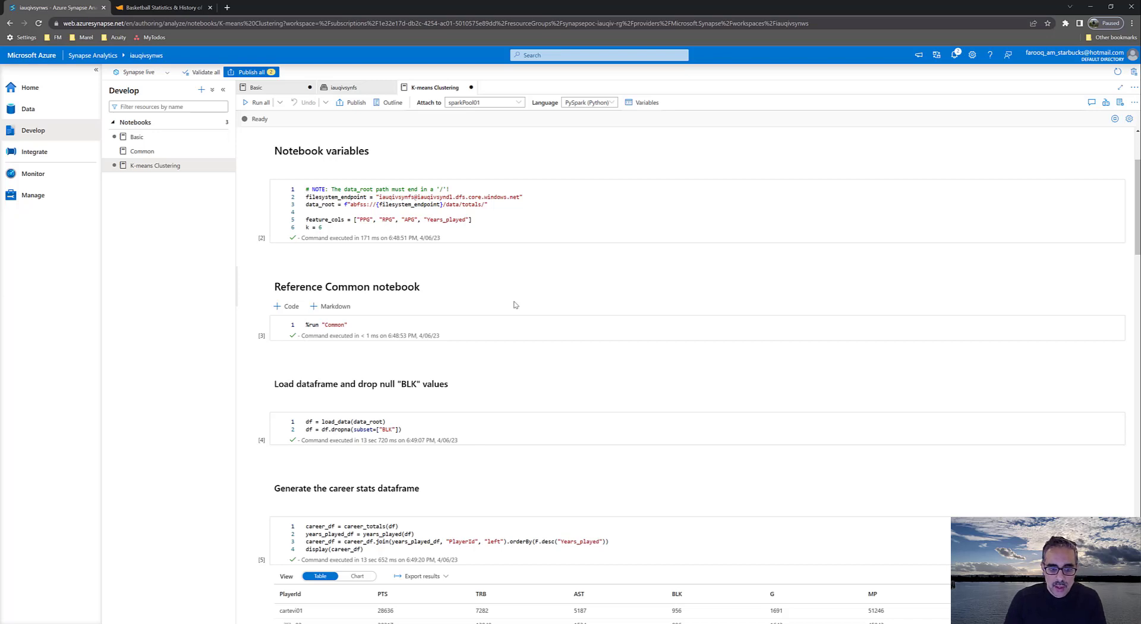
left_click(515, 305)
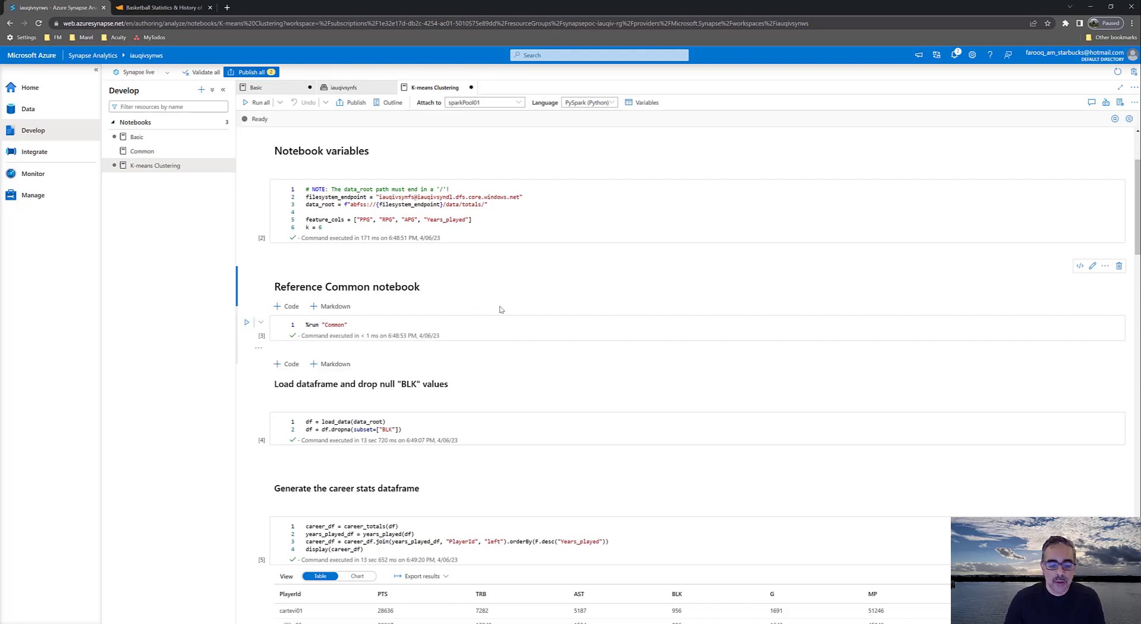
scroll(501, 309, "down", 3)
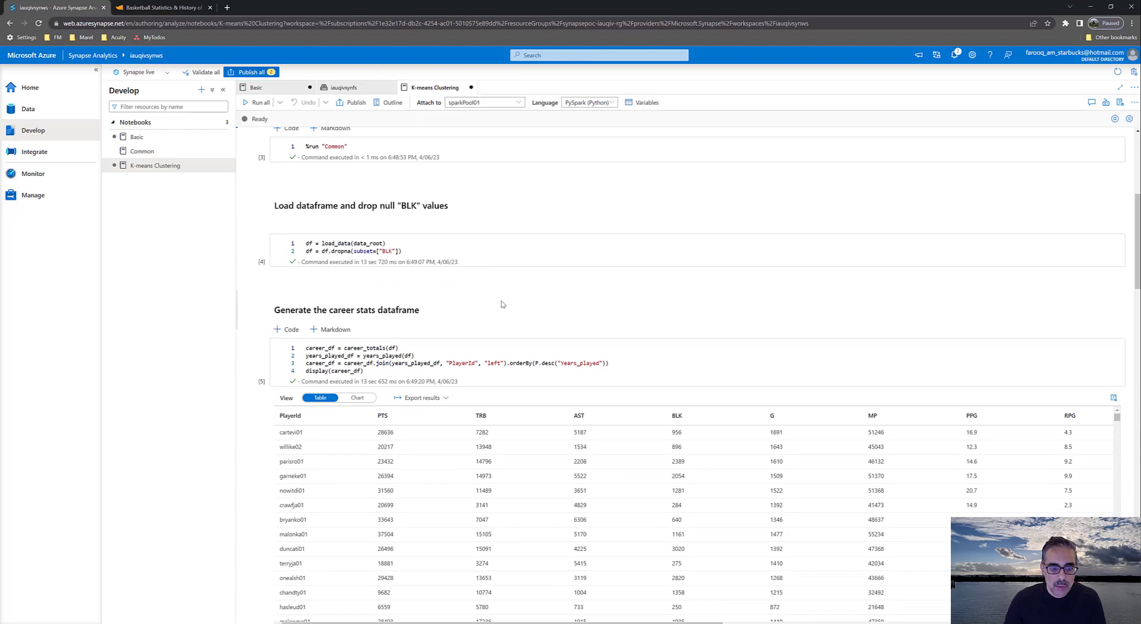
scroll(502, 303, "up", 3)
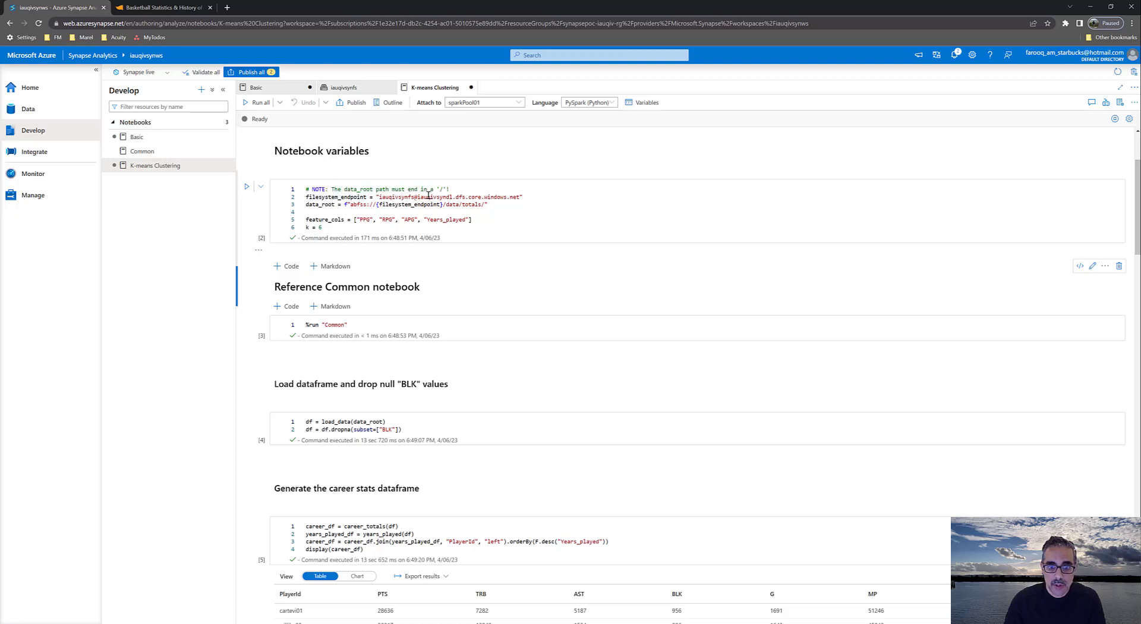
Try to run all cells of the K-means Clustering notebook after a brief check of the Basic notebook
left_click(140, 141)
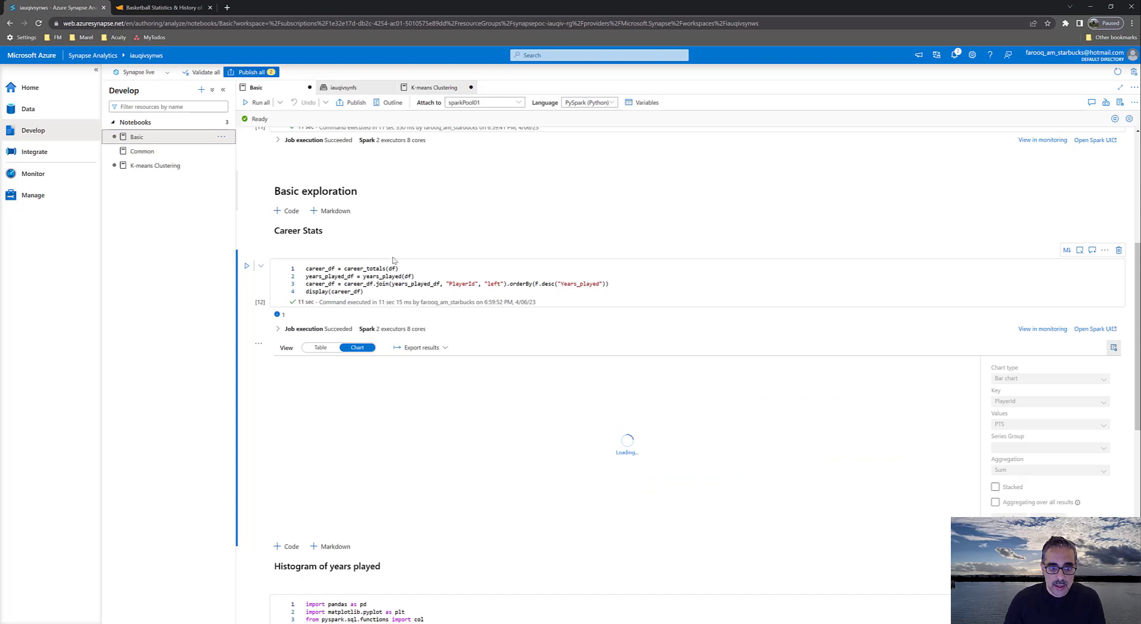
left_click(152, 168)
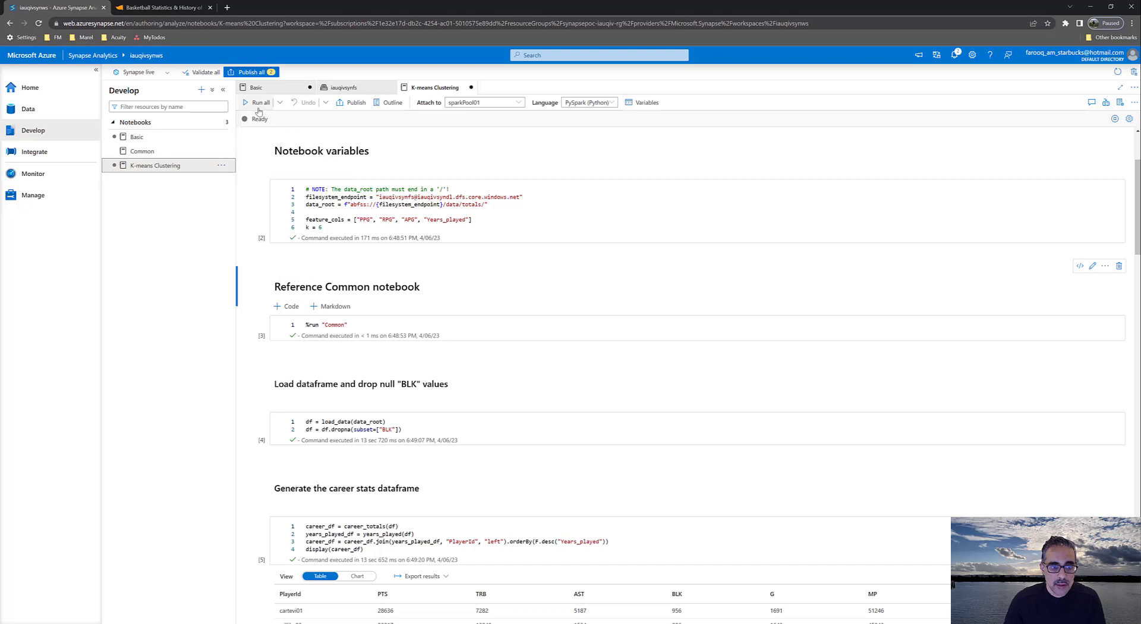
left_click(258, 109)
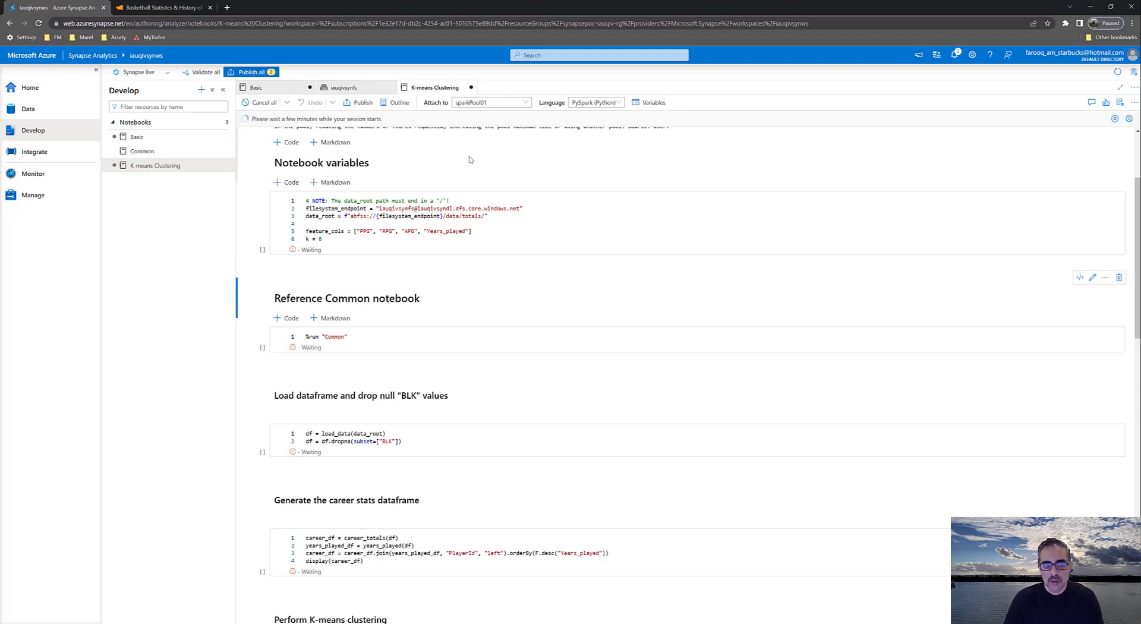
scroll(493, 214, "up", 3)
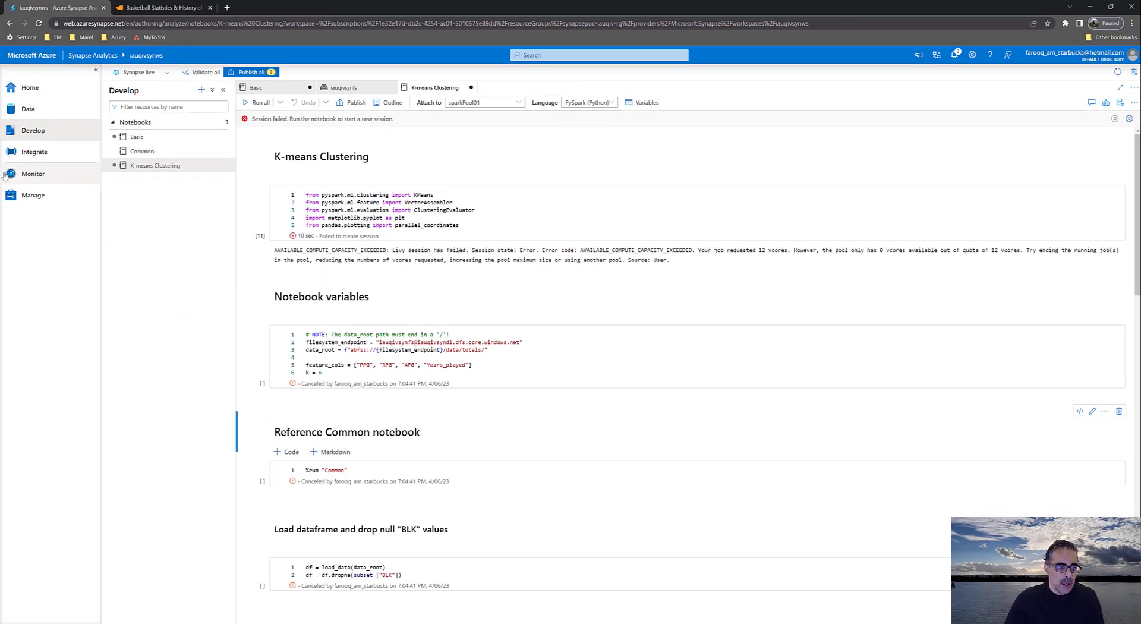
Close the Basic notebook, stopping its Spark session and discarding its changes, and close the iauqivsynfs tab
left_click(284, 88)
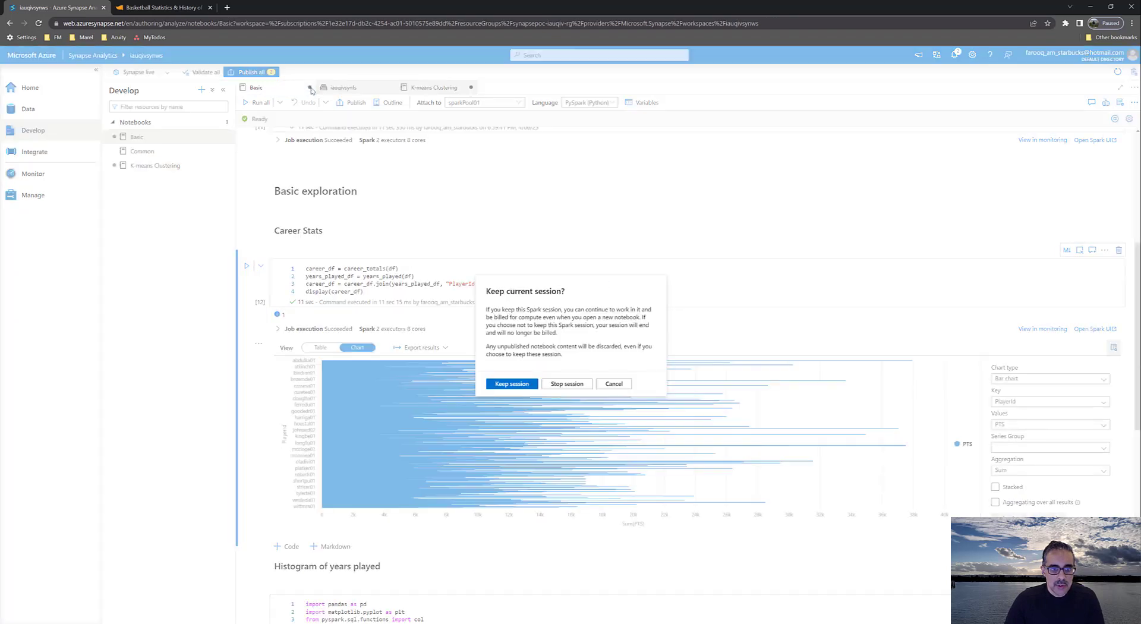
left_click(307, 88)
left_click(565, 384)
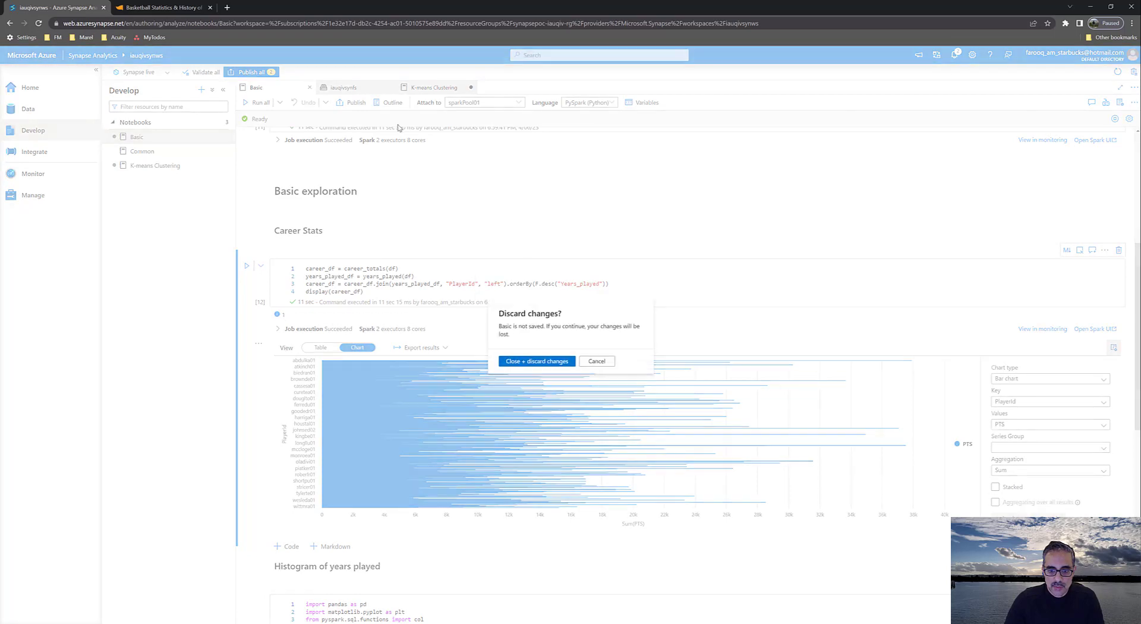
left_click(551, 367)
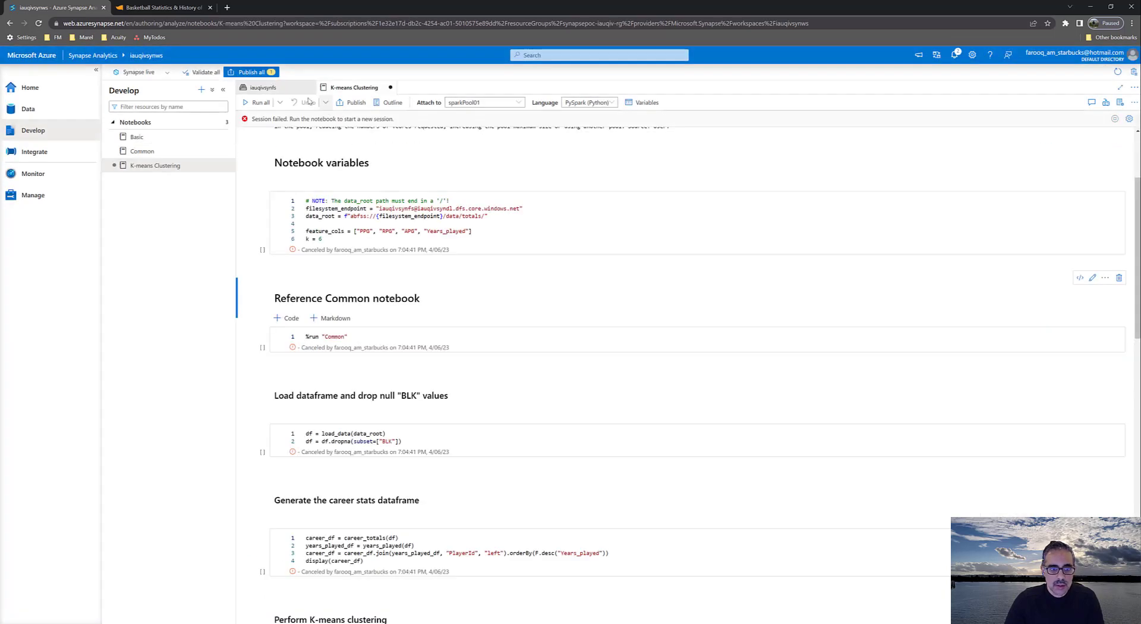
left_click(300, 89)
left_click(309, 87)
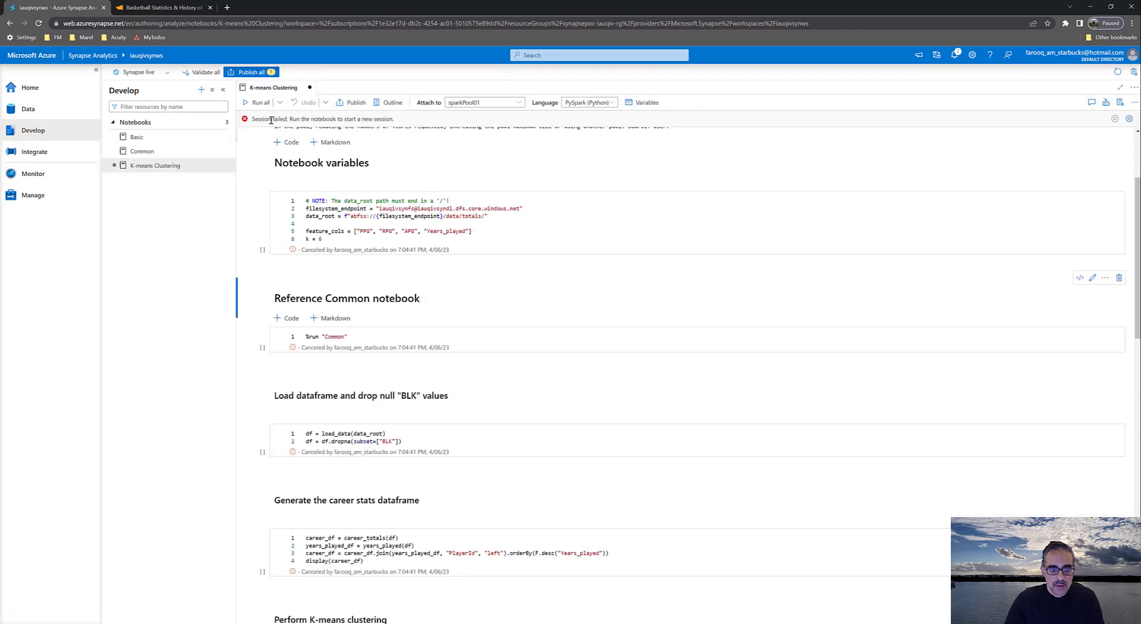
Run all cells of the K-means Clustering notebook on sparkPool01 and view the generated career stats dataframe
scroll(357, 184, "up", 3)
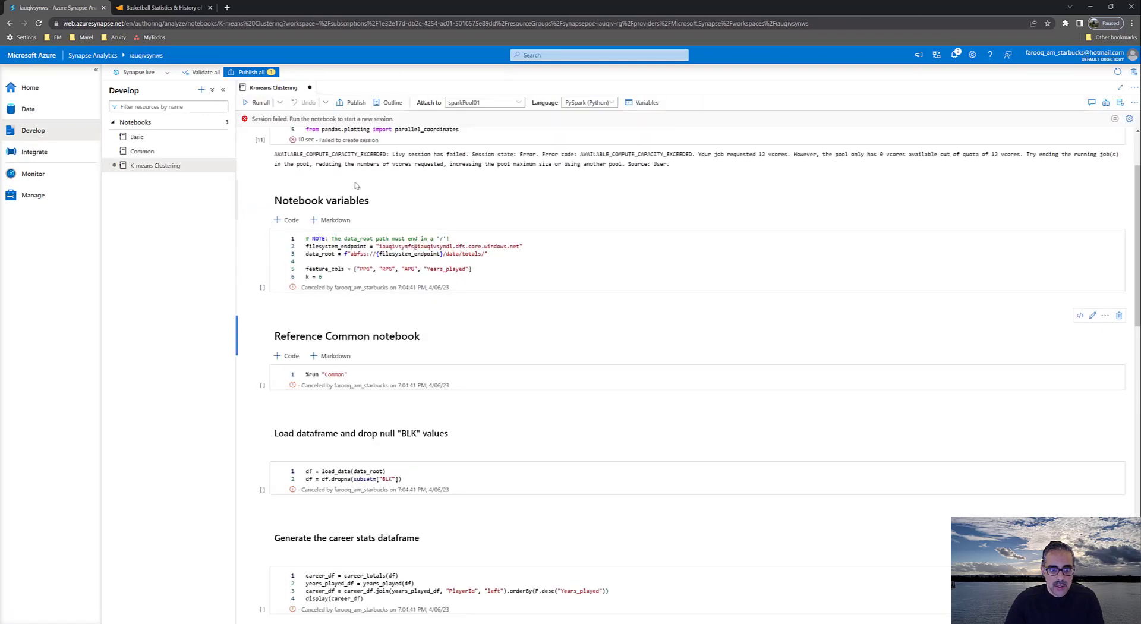
left_click(259, 102)
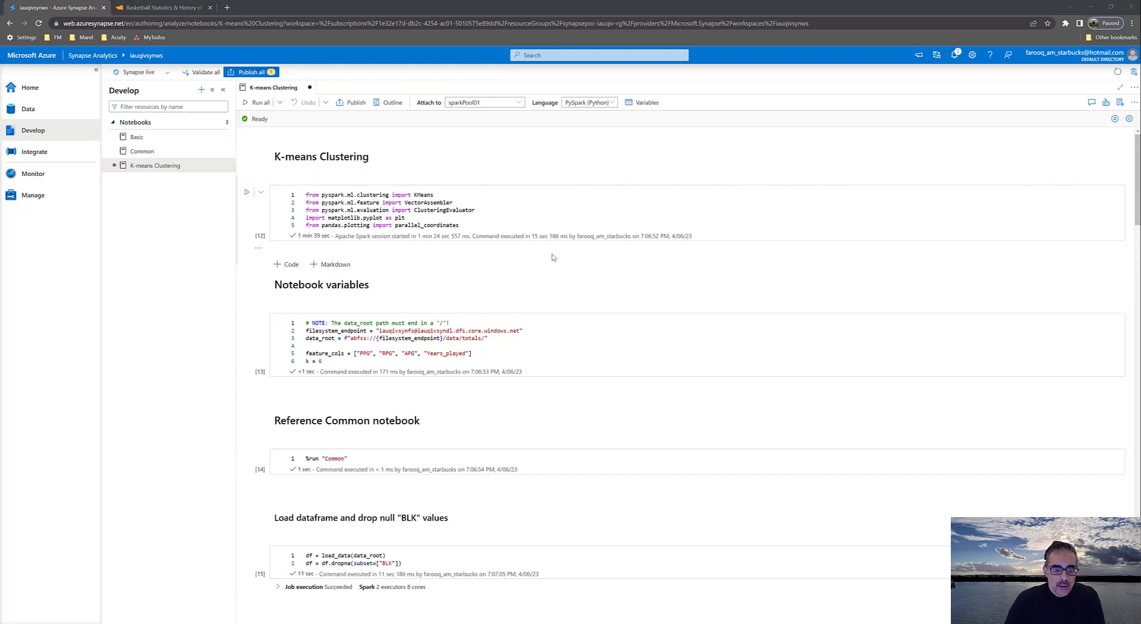
scroll(520, 293, "down", 6)
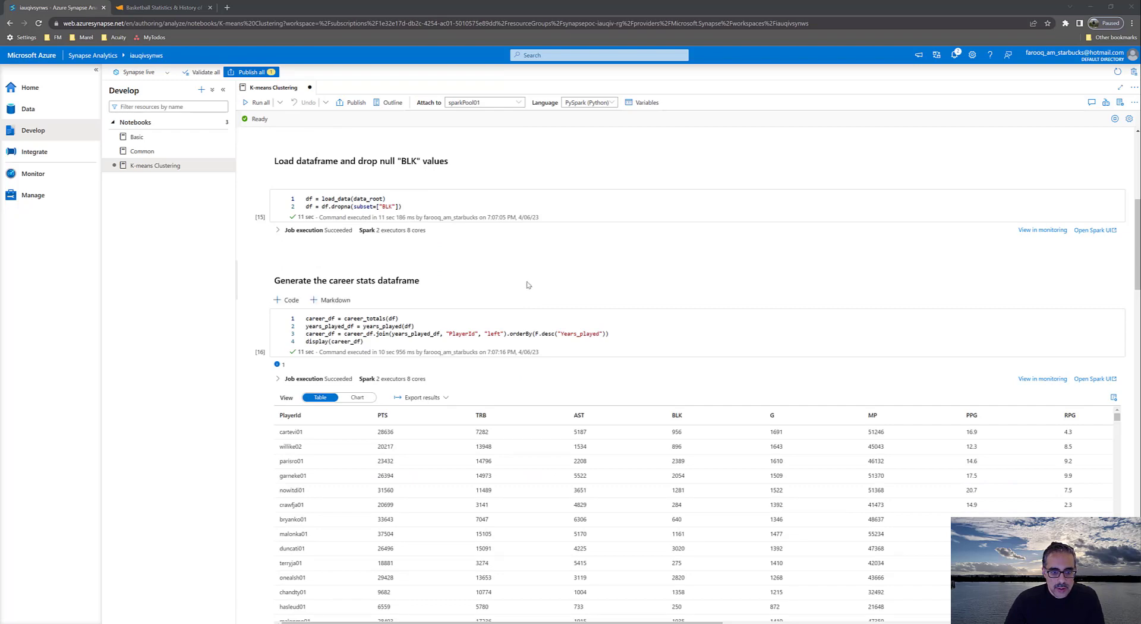
scroll(563, 254, "down", 4)
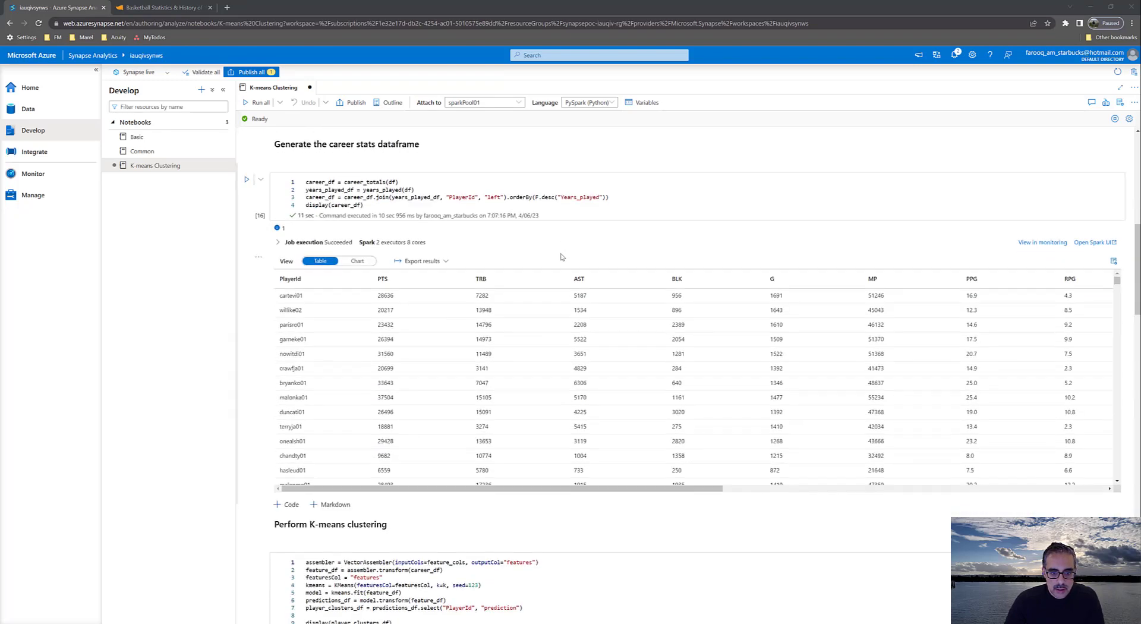
Examine the Perform K-means clustering code and its table of predicted clusters per player, along with the clustering evaluation
scroll(560, 257, "down", 5)
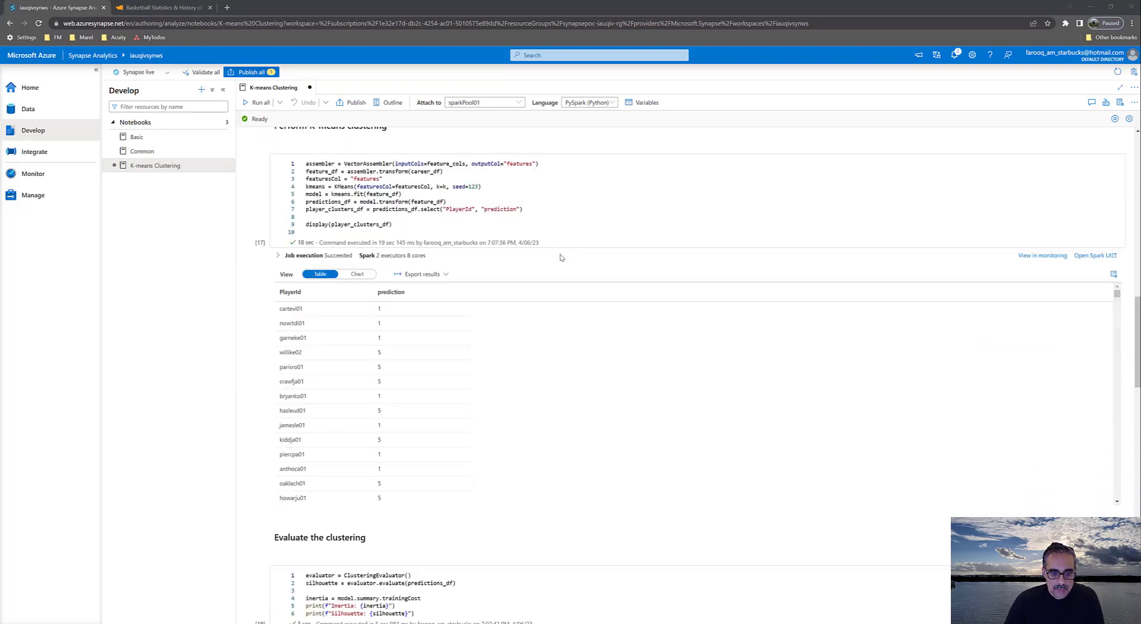
scroll(560, 258, "up", 1)
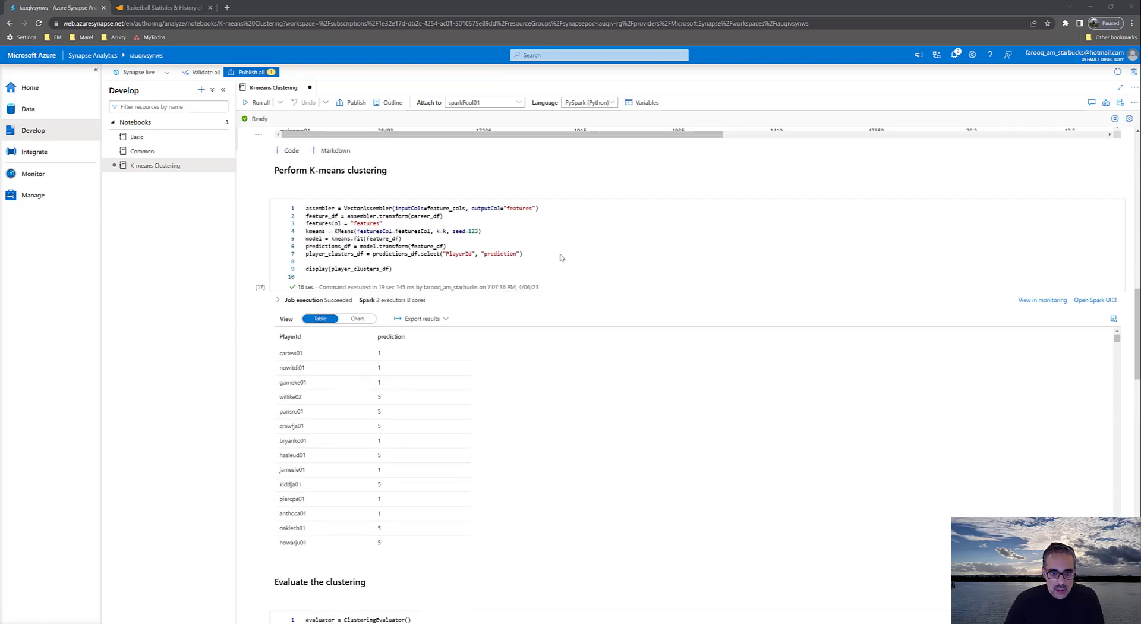
scroll(560, 257, "down", 1)
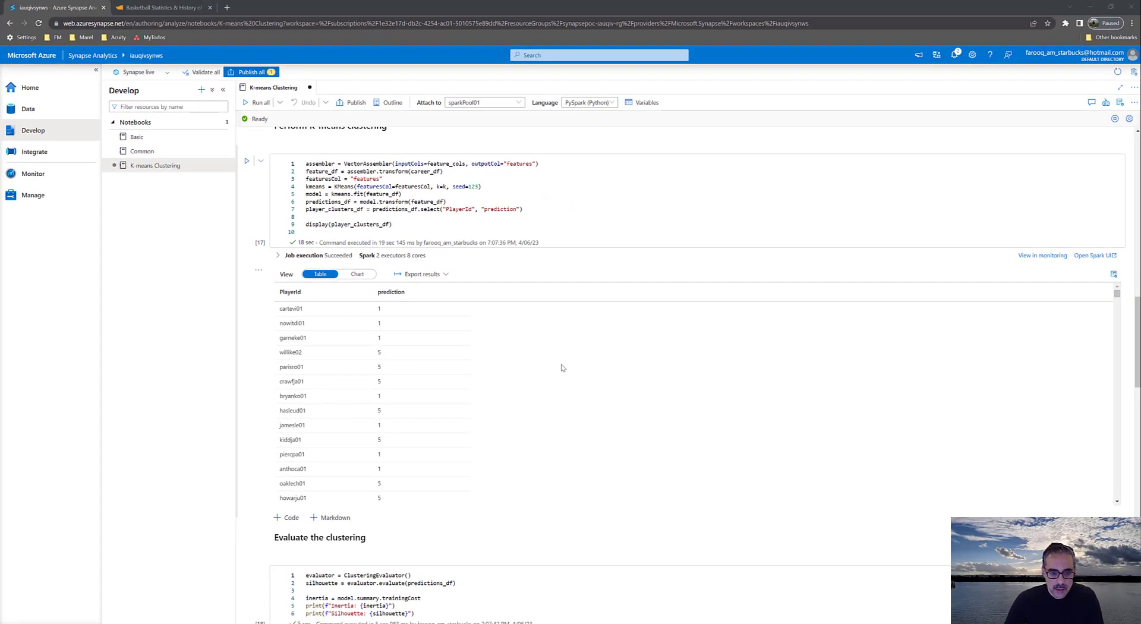
scroll(530, 367, "down", 5)
scroll(922, 289, "down", 3)
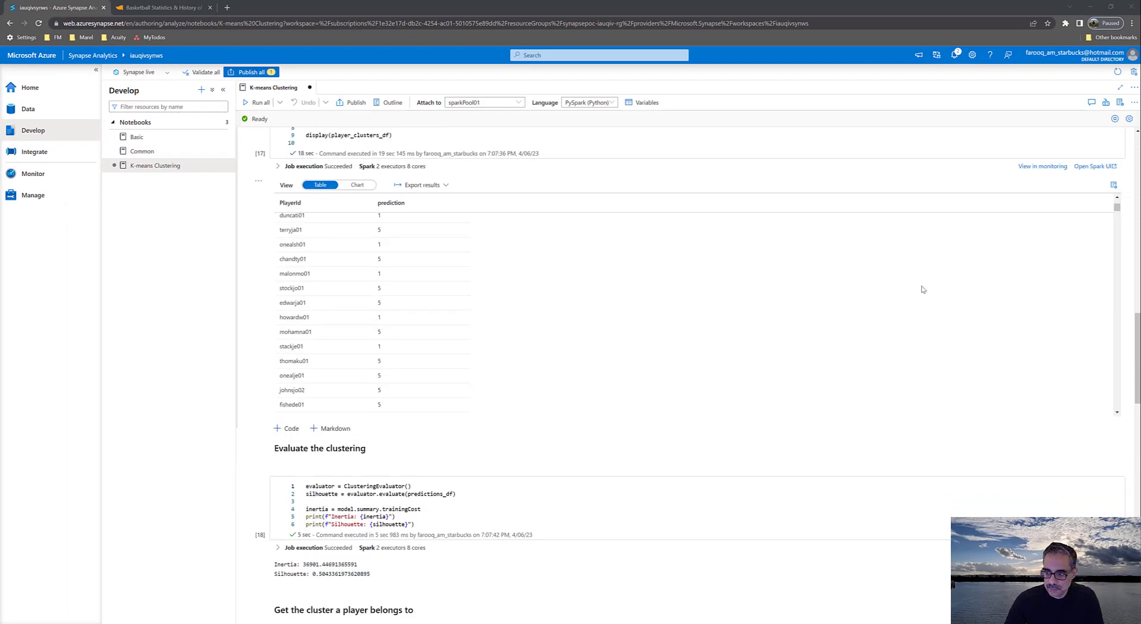
scroll(1017, 323, "up", 6)
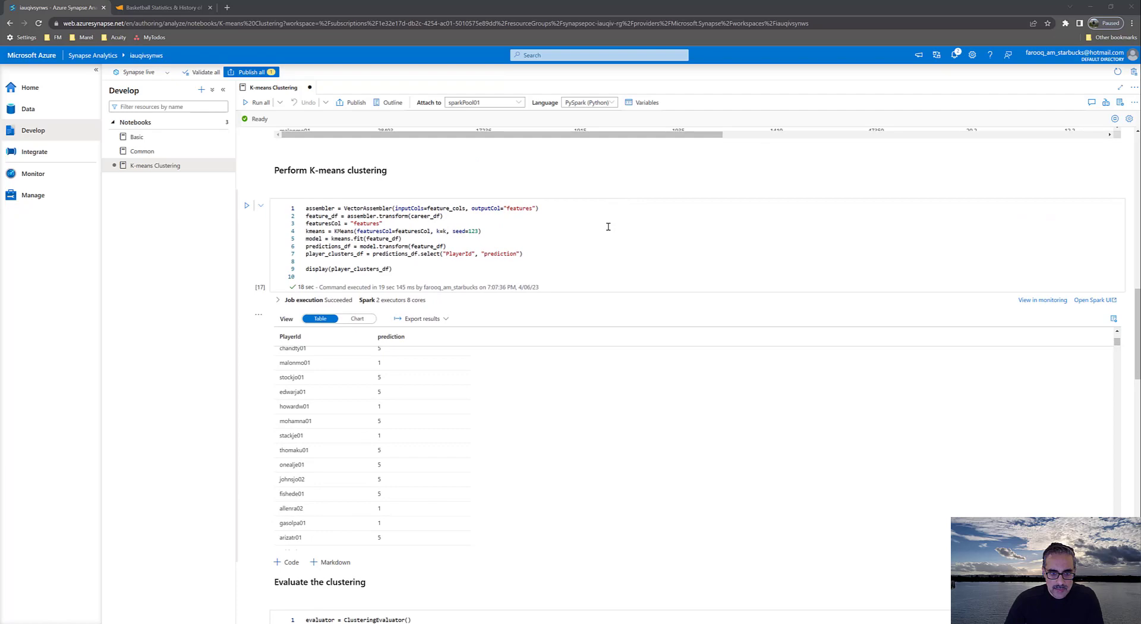
scroll(608, 226, "up", 3)
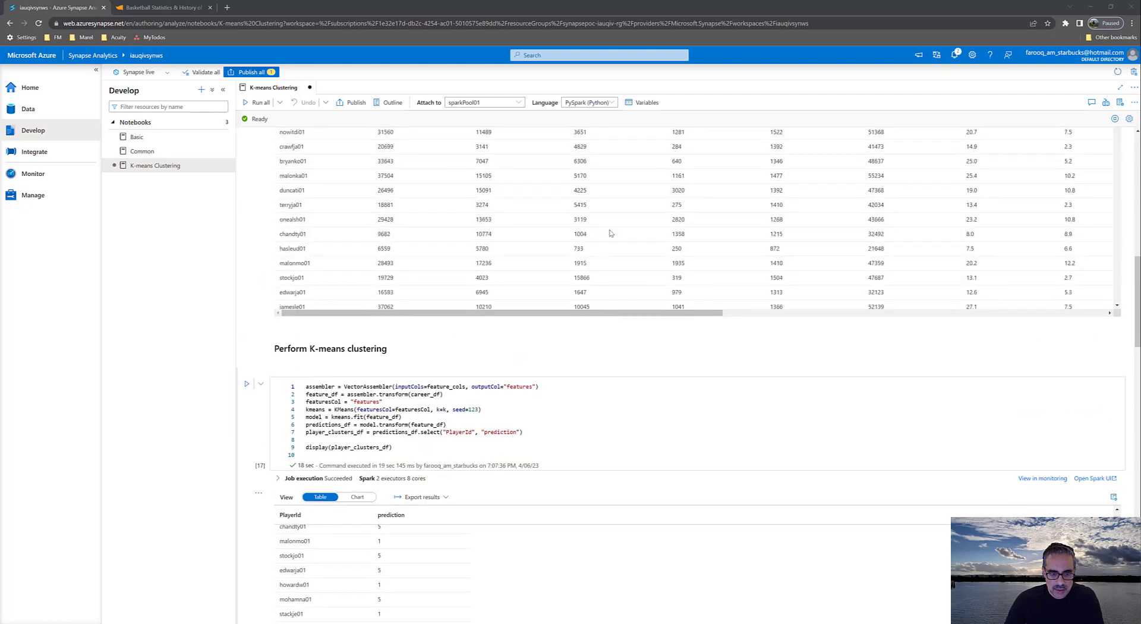
scroll(810, 303, "down", 3)
scroll(950, 402, "down", 3)
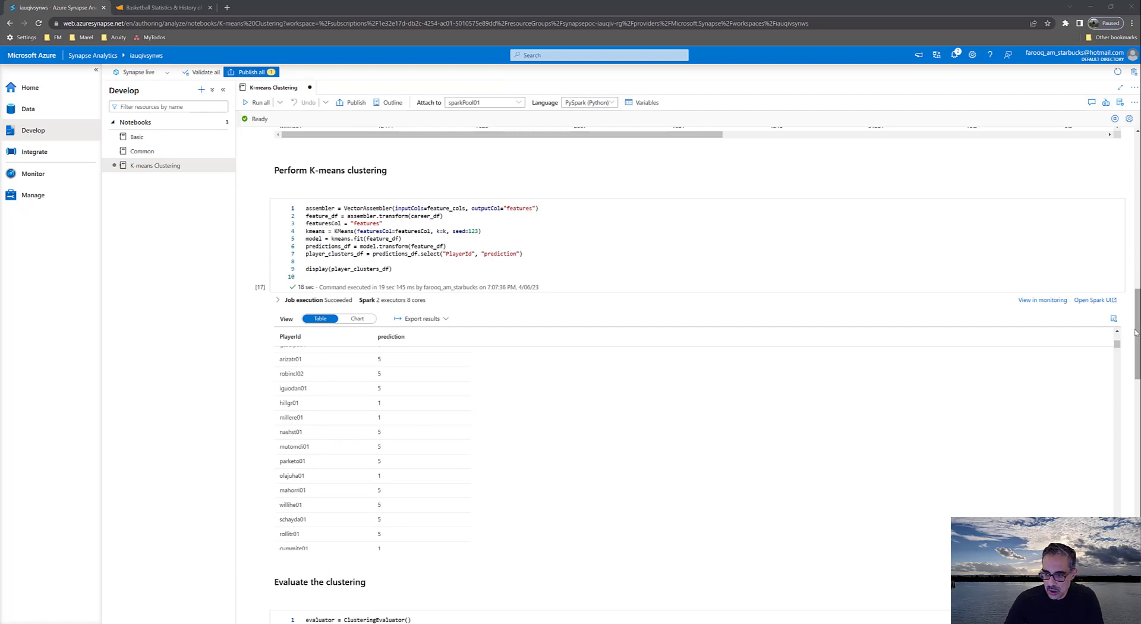
Inspect the code that plots the clusters near the notebook's end, highlighting its parallel_coordinates call
left_click_drag(1137, 330, 1137, 537)
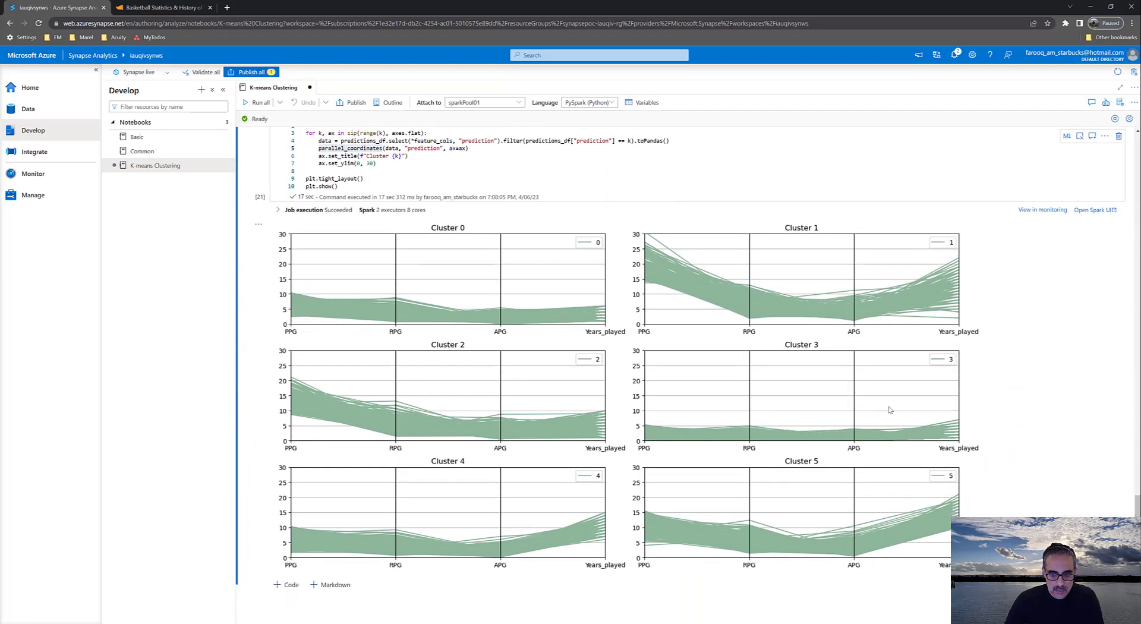
scroll(458, 386, "up", 2)
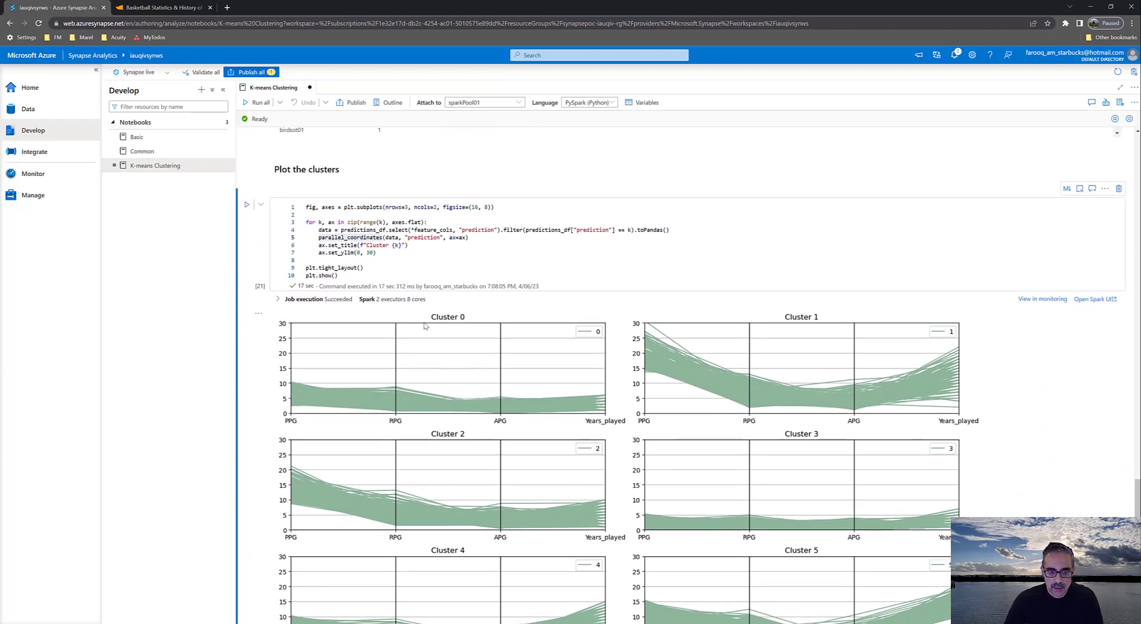
scroll(425, 326, "up", 1)
double_click(349, 280)
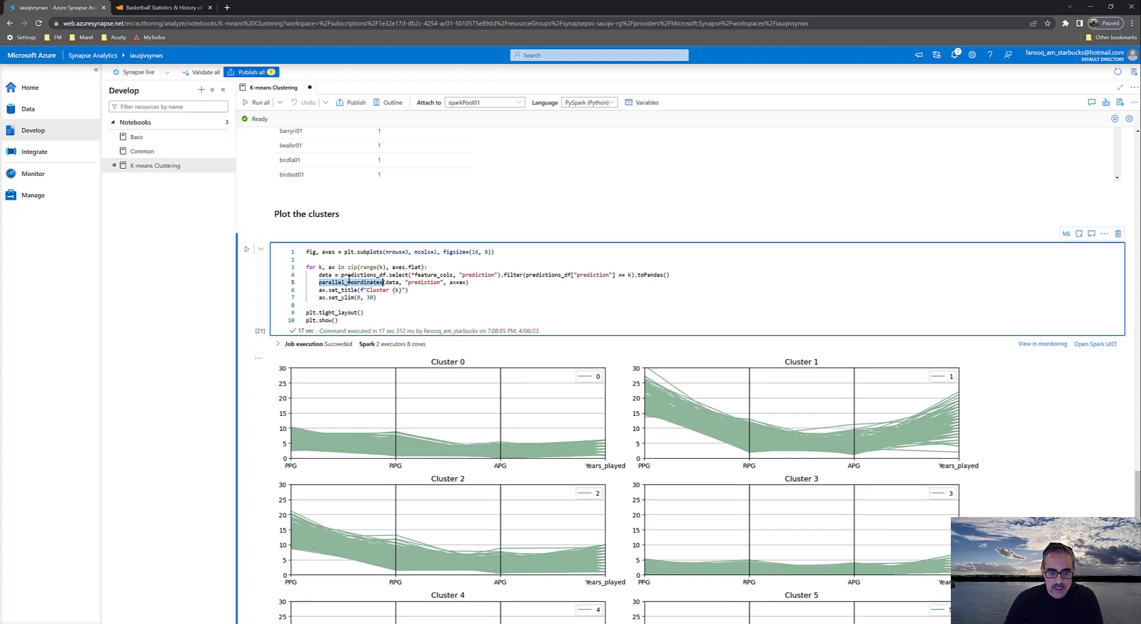
left_click(395, 299)
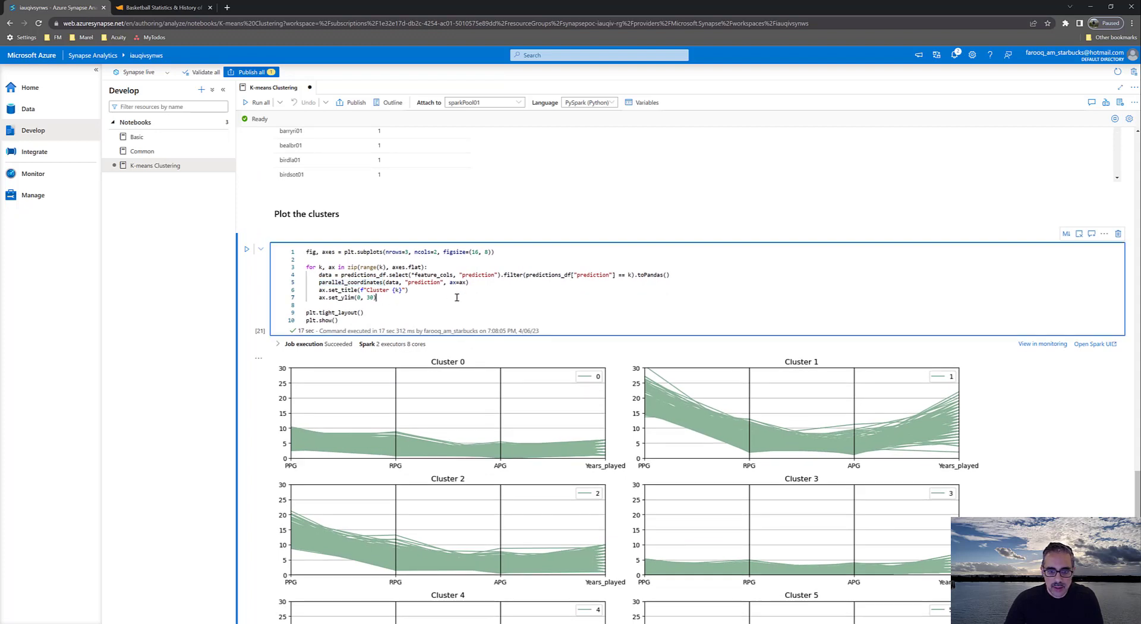
Compare the plots of Clusters 0 to 5 across PPG, RPG, APG and Years_played, glancing back at the player cluster lookup
scroll(595, 408, "down", 2)
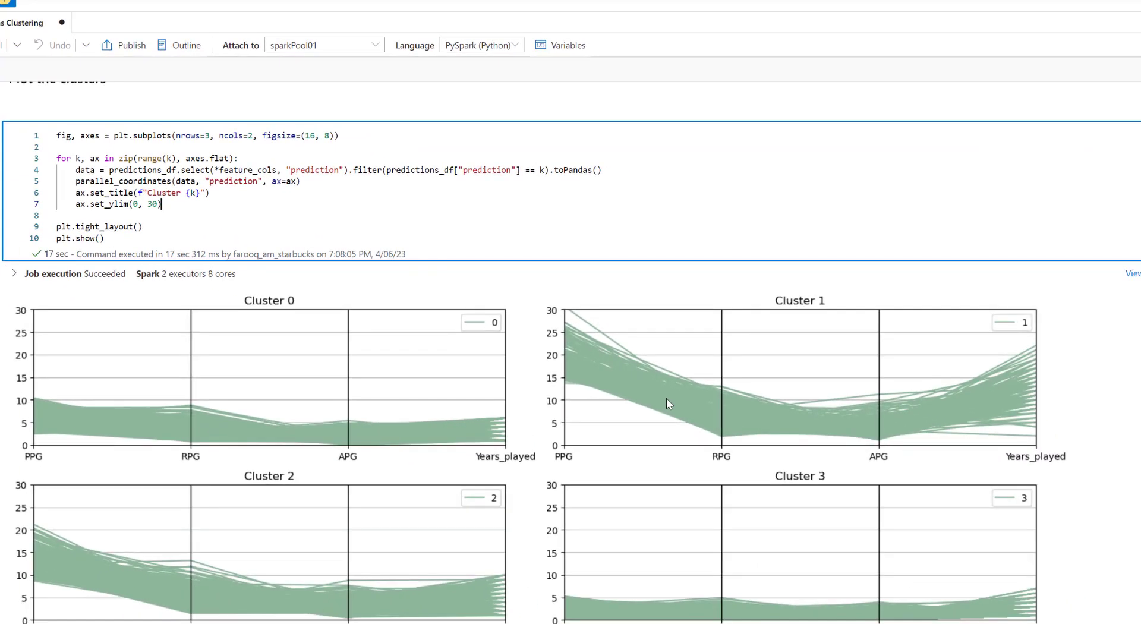
scroll(667, 403, "down", 1)
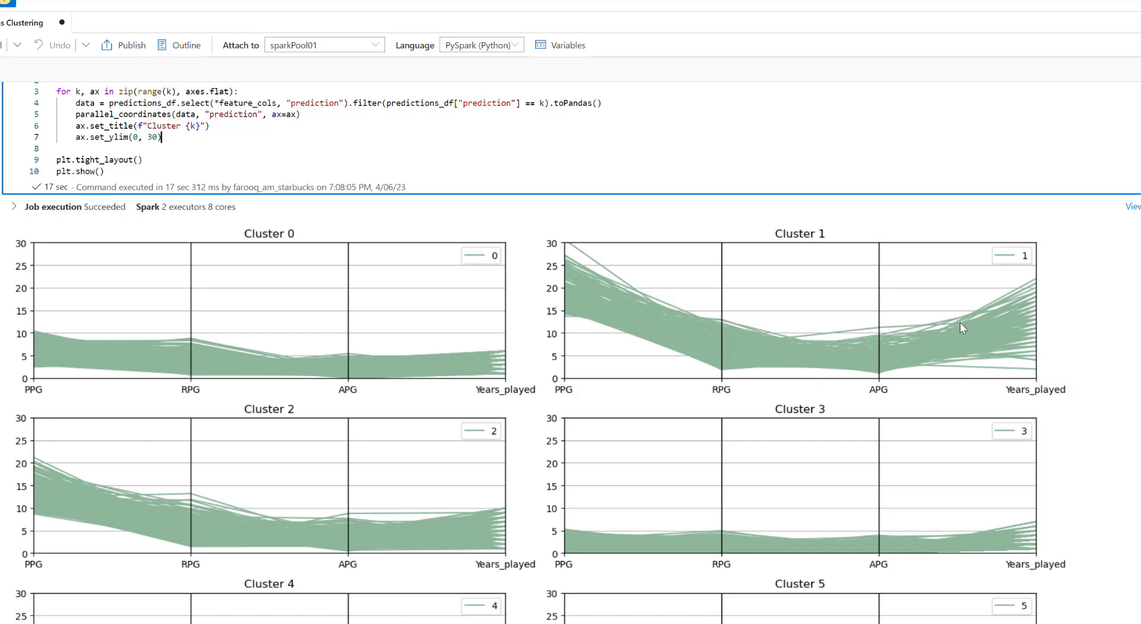
scroll(927, 404, "down", 1)
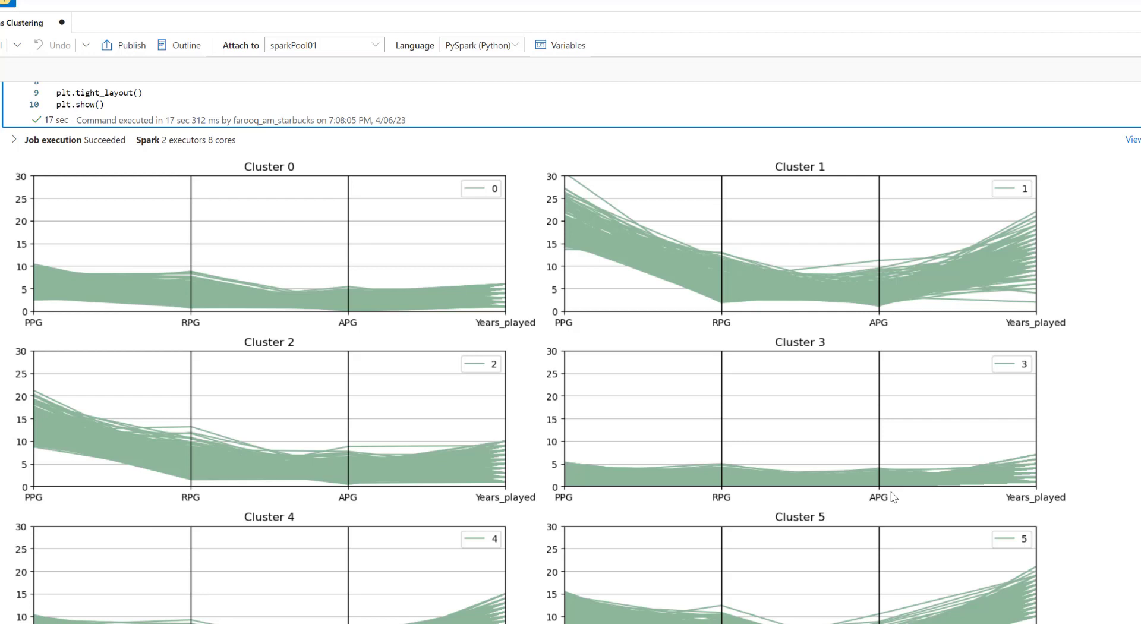
scroll(784, 490, "down", 1)
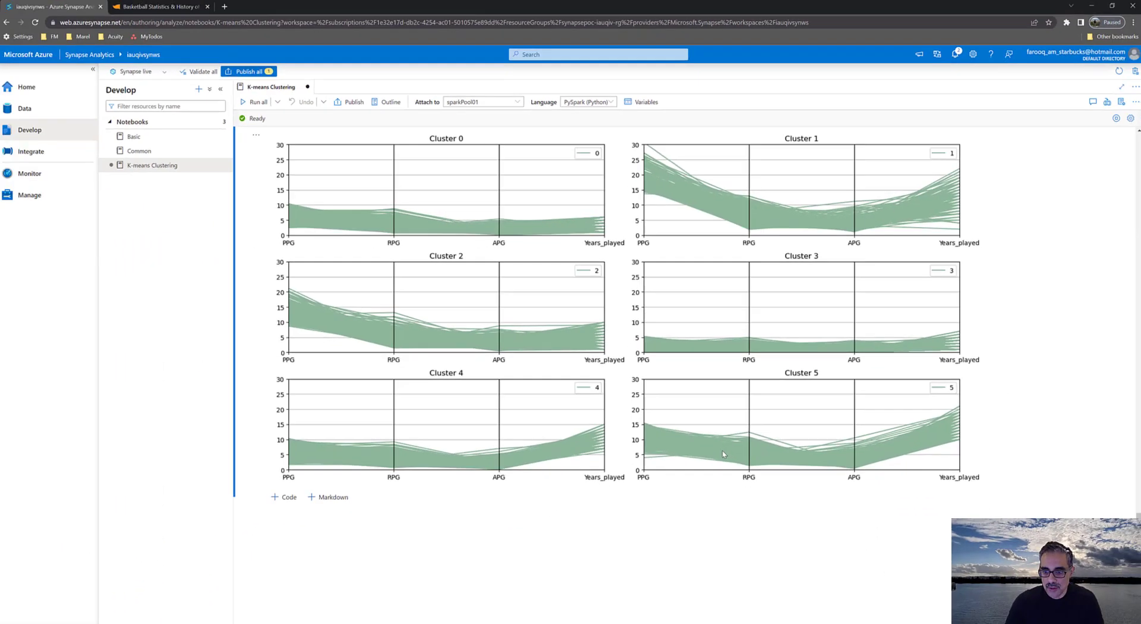
scroll(685, 572, "up", 10)
scroll(723, 453, "up", 6)
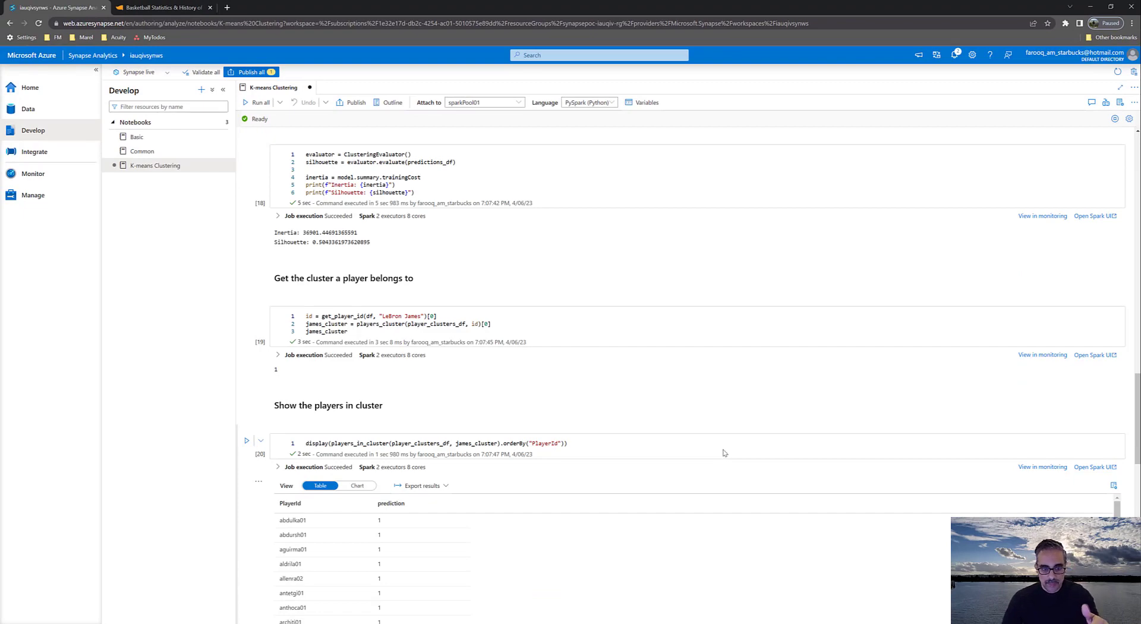
scroll(724, 452, "down", 8)
scroll(725, 453, "down", 5)
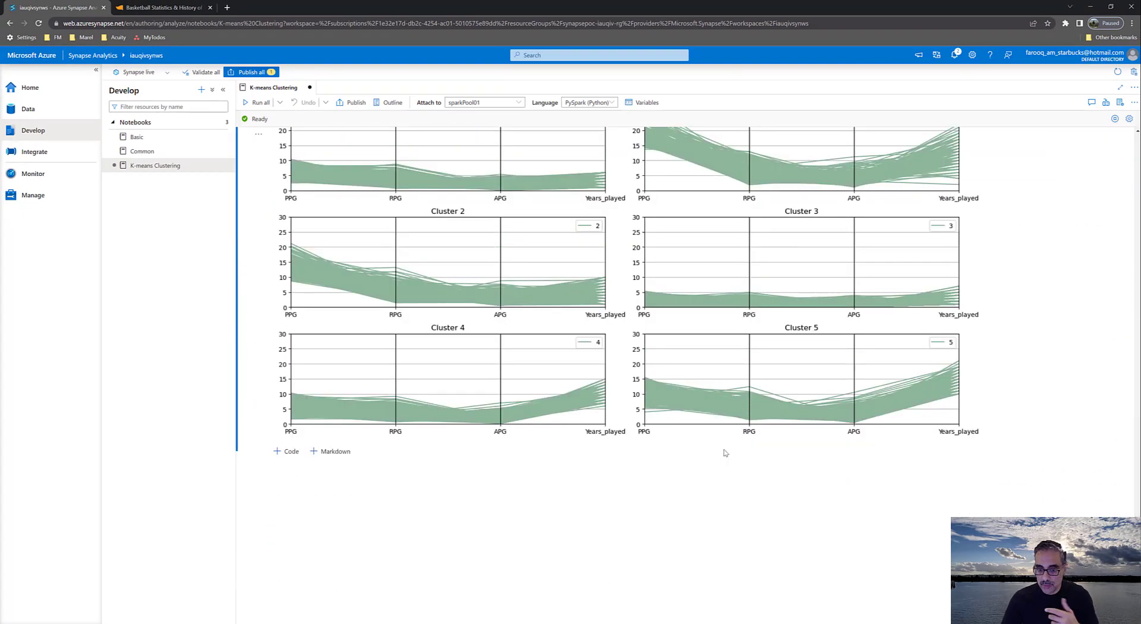
scroll(724, 453, "up", 1)
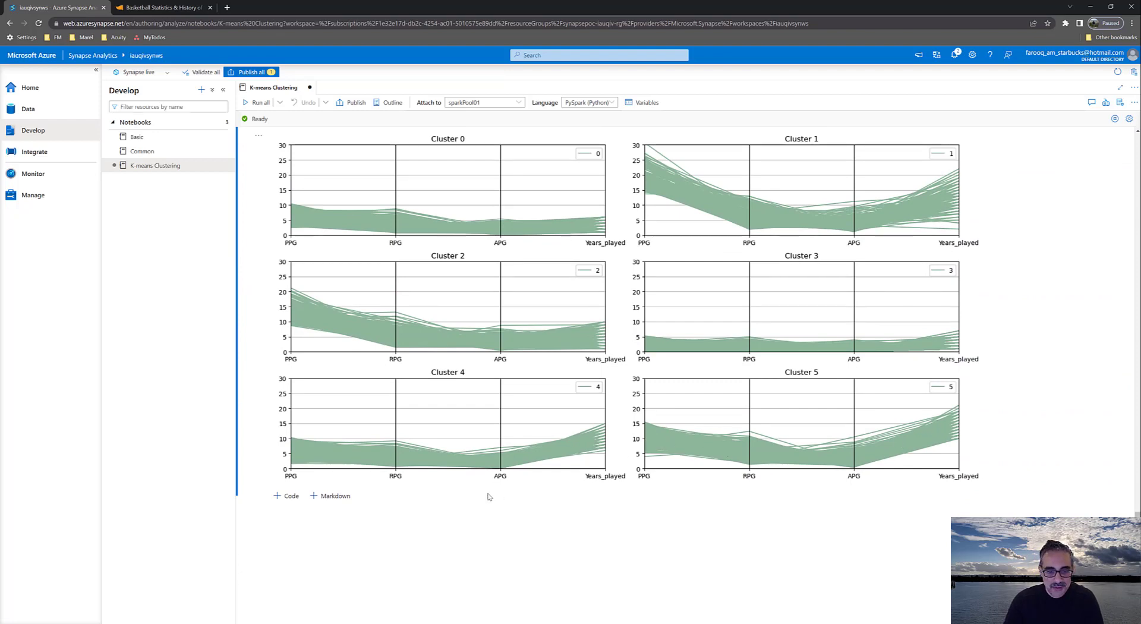
Review the cluster plots against their plotting code, and revisit the list of players in the cluster, the player cluster lookup and clustering evaluation
scroll(488, 496, "up", 5)
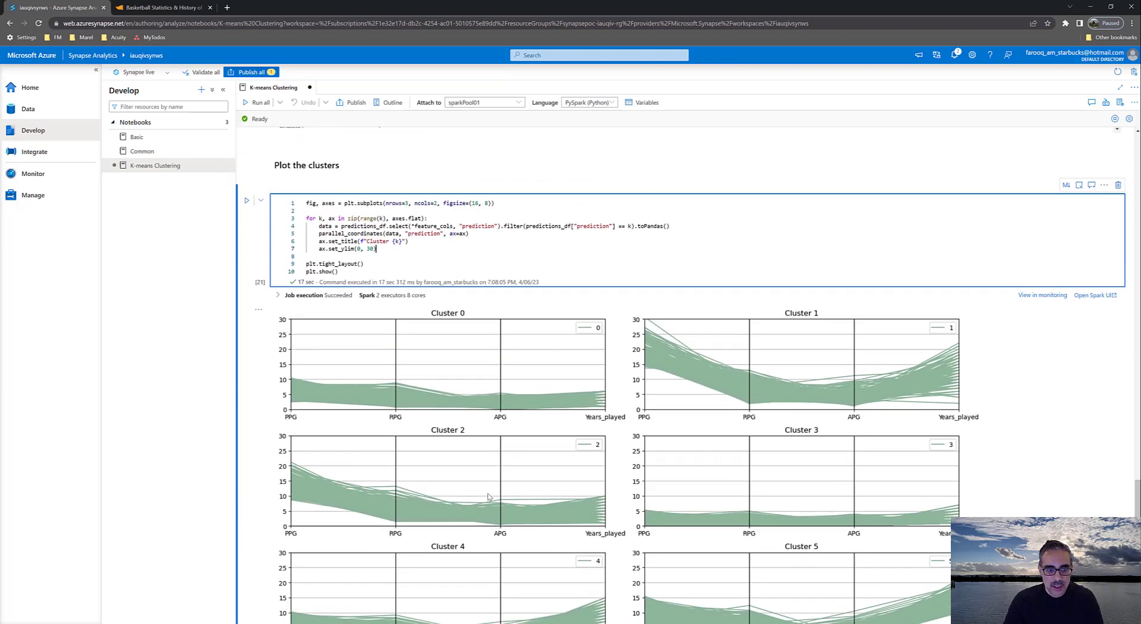
scroll(488, 496, "down", 3)
scroll(488, 496, "down", 3)
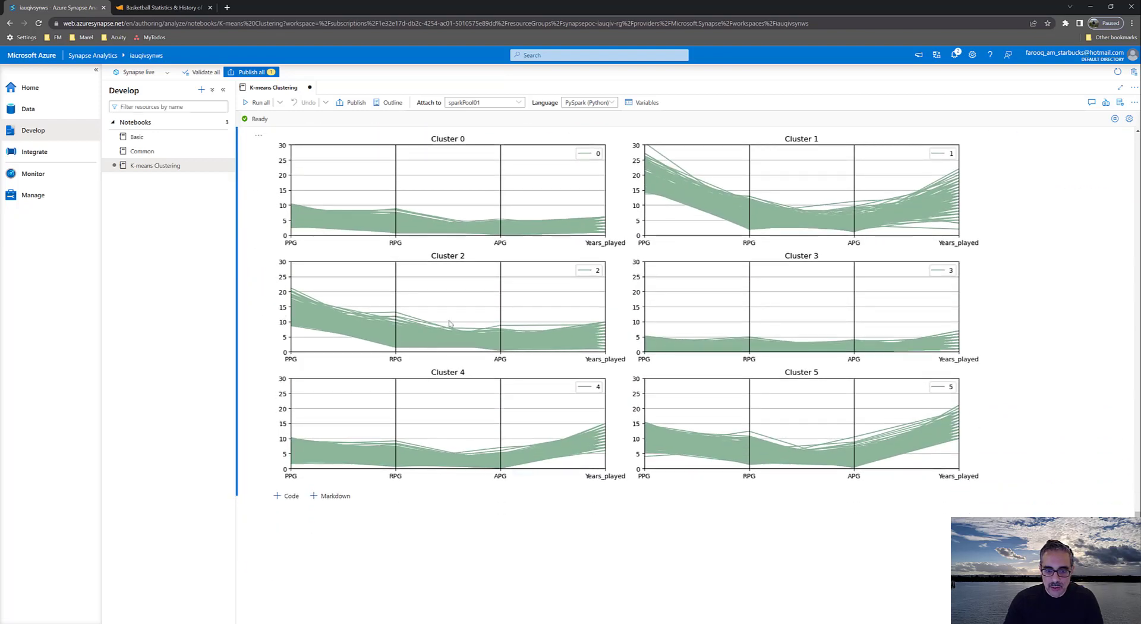
scroll(756, 387, "up", 7)
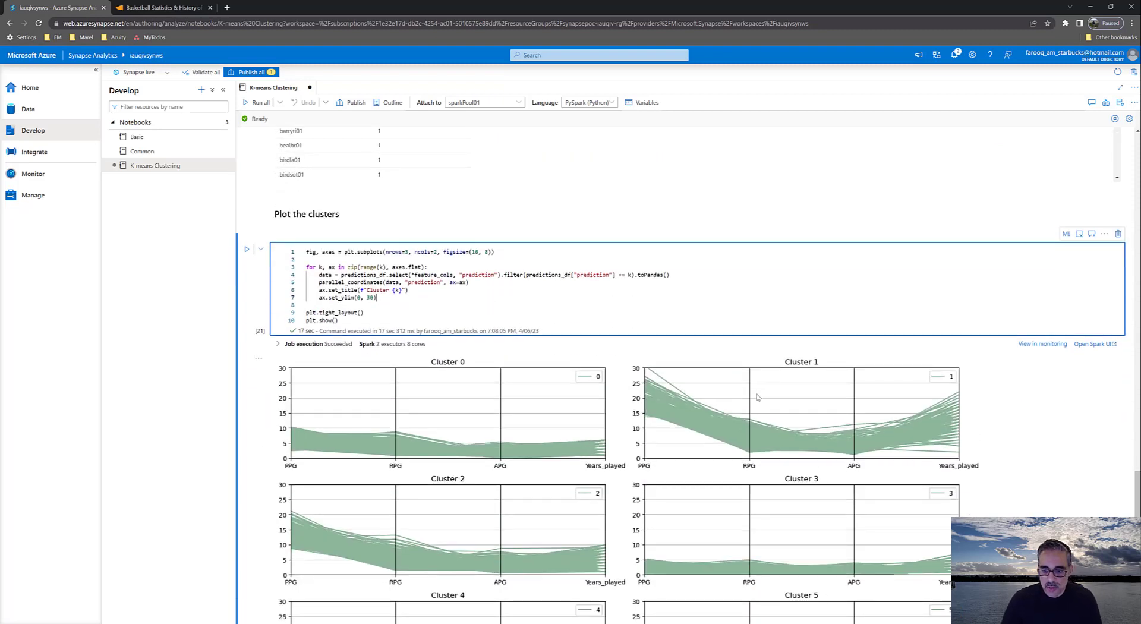
scroll(757, 397, "down", 5)
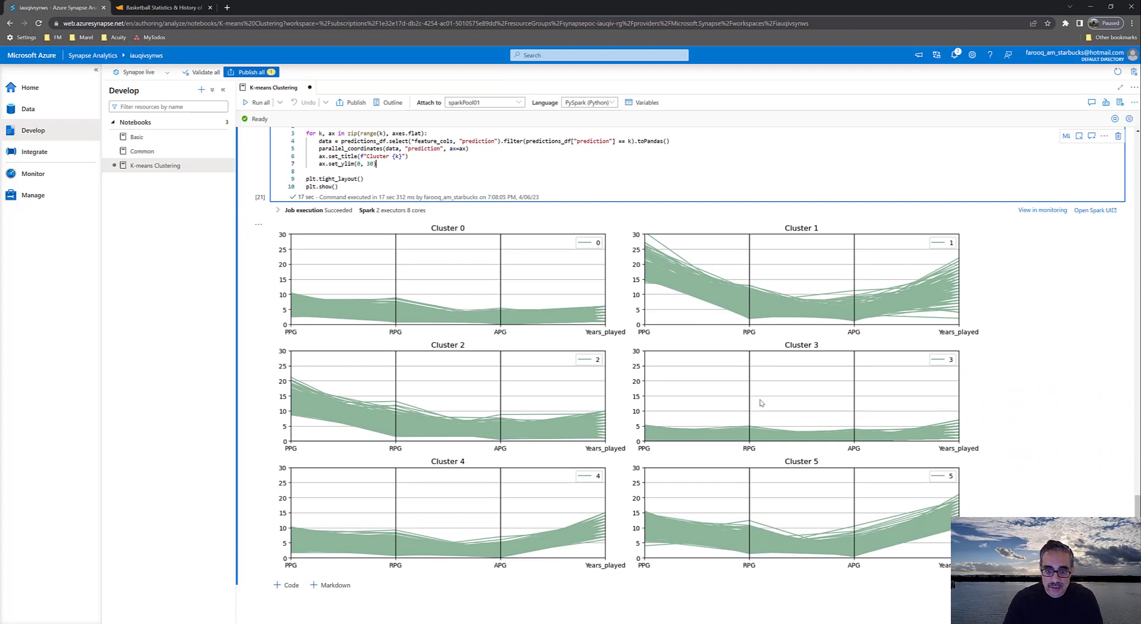
scroll(760, 403, "up", 2)
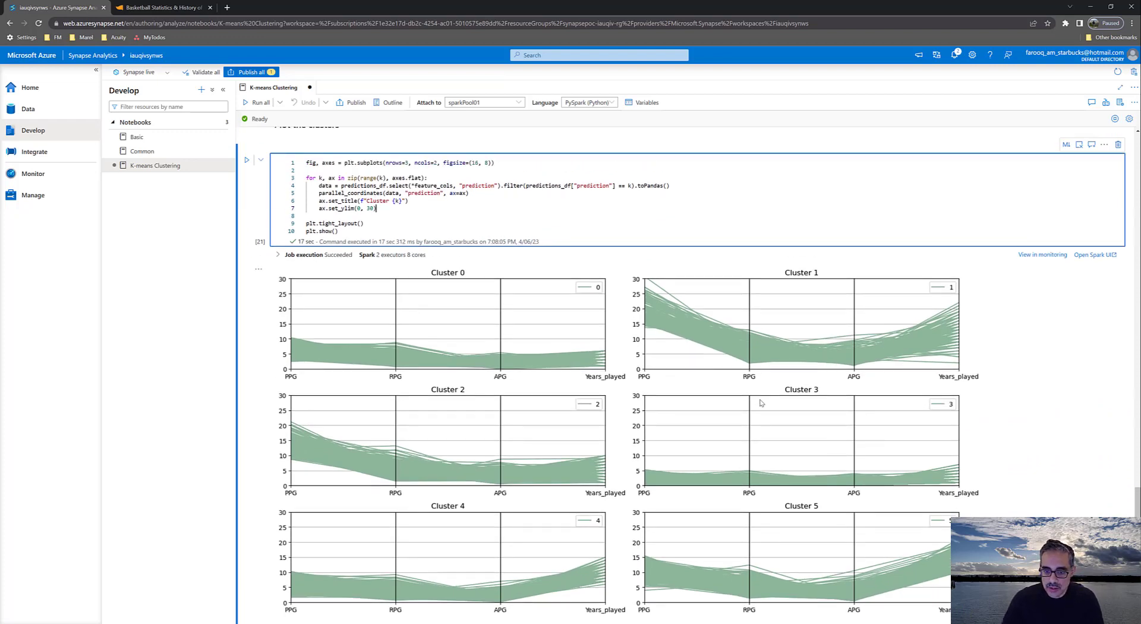
scroll(761, 403, "up", 3)
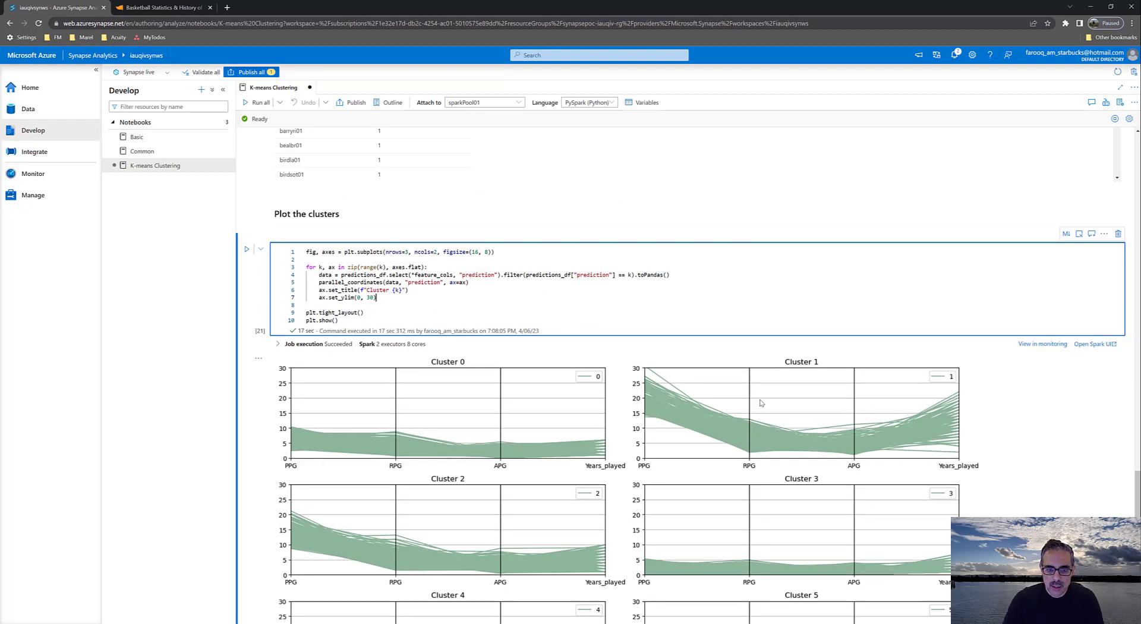
scroll(761, 403, "up", 6)
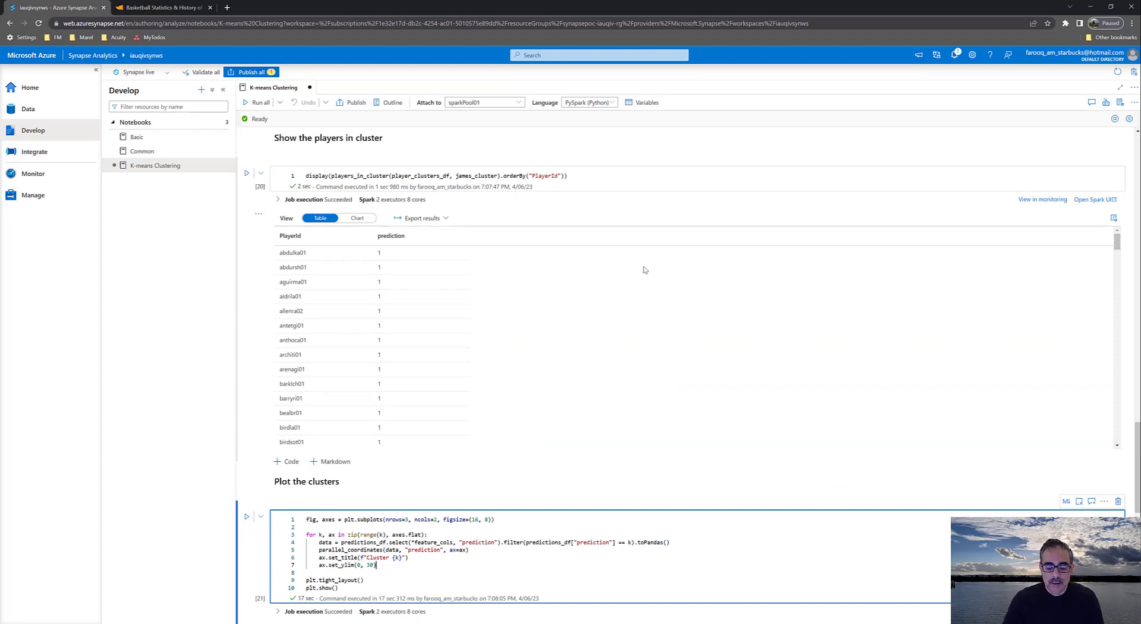
scroll(583, 251, "up", 7)
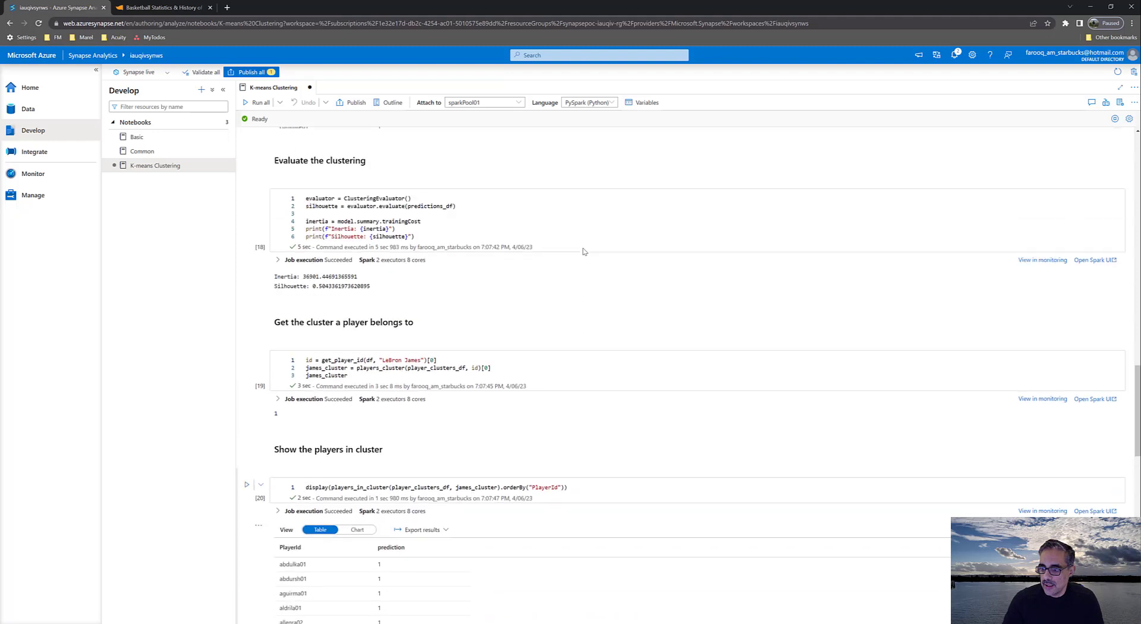